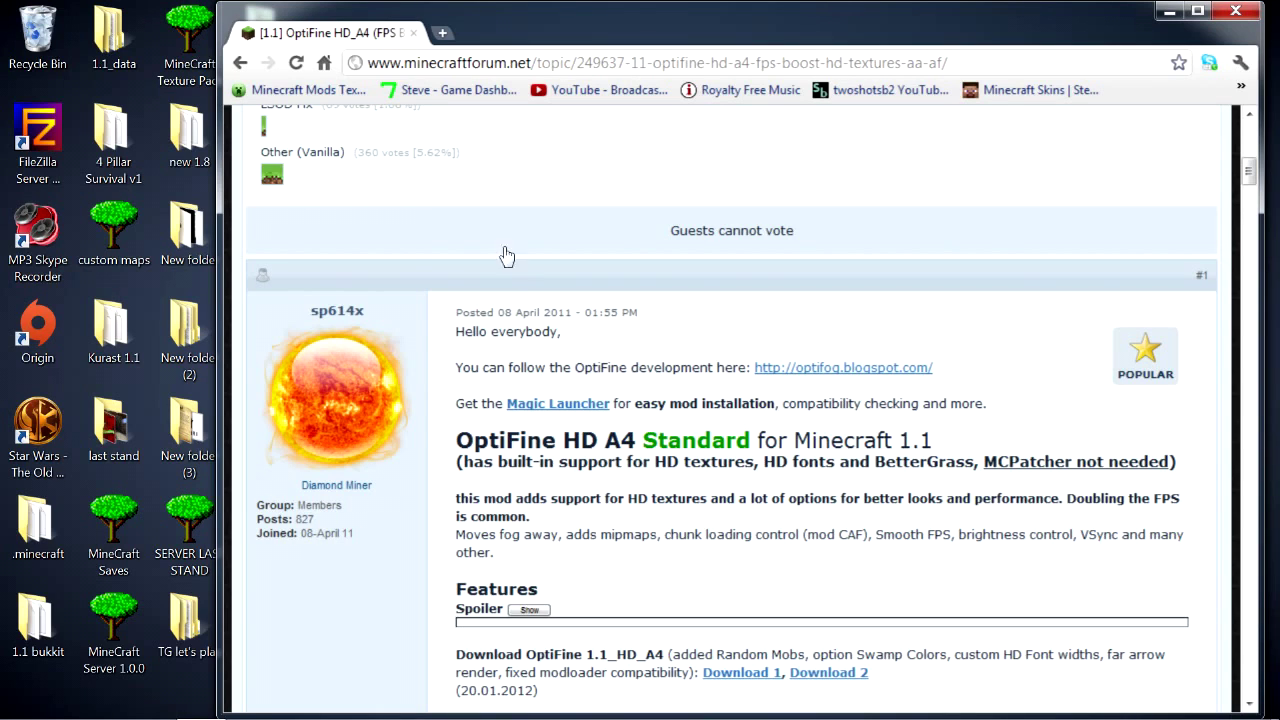
Review the Standard, Smooth and Multi-Core OptiFine HD A4 downloads on the forum page and minimise the browser.
scroll(430, 352, "down", 5)
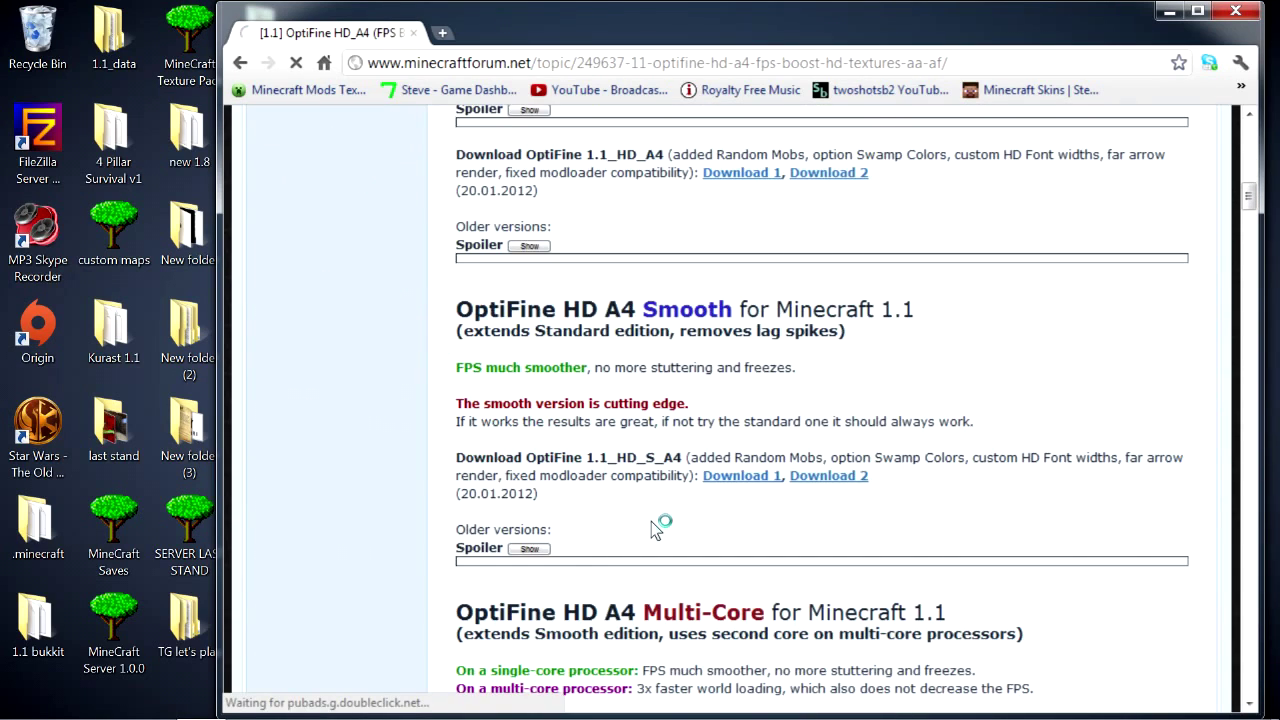
scroll(443, 351, "down", 2)
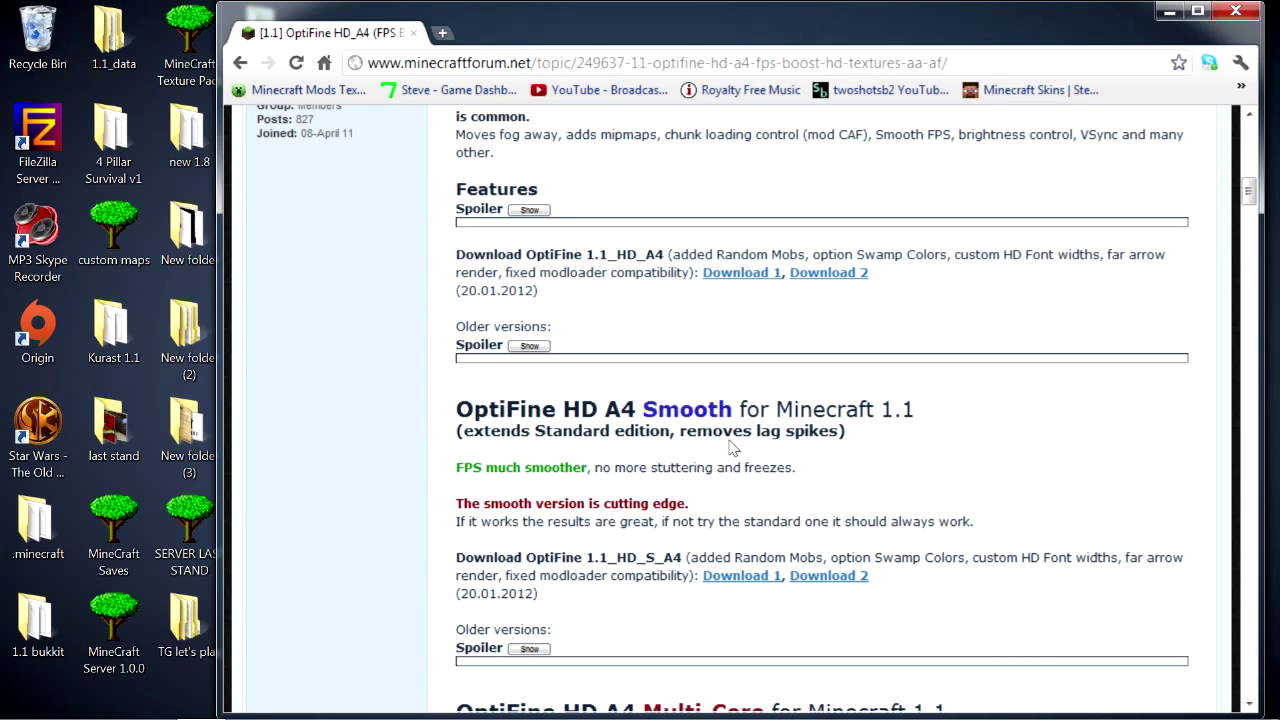
scroll(480, 360, "down", 4)
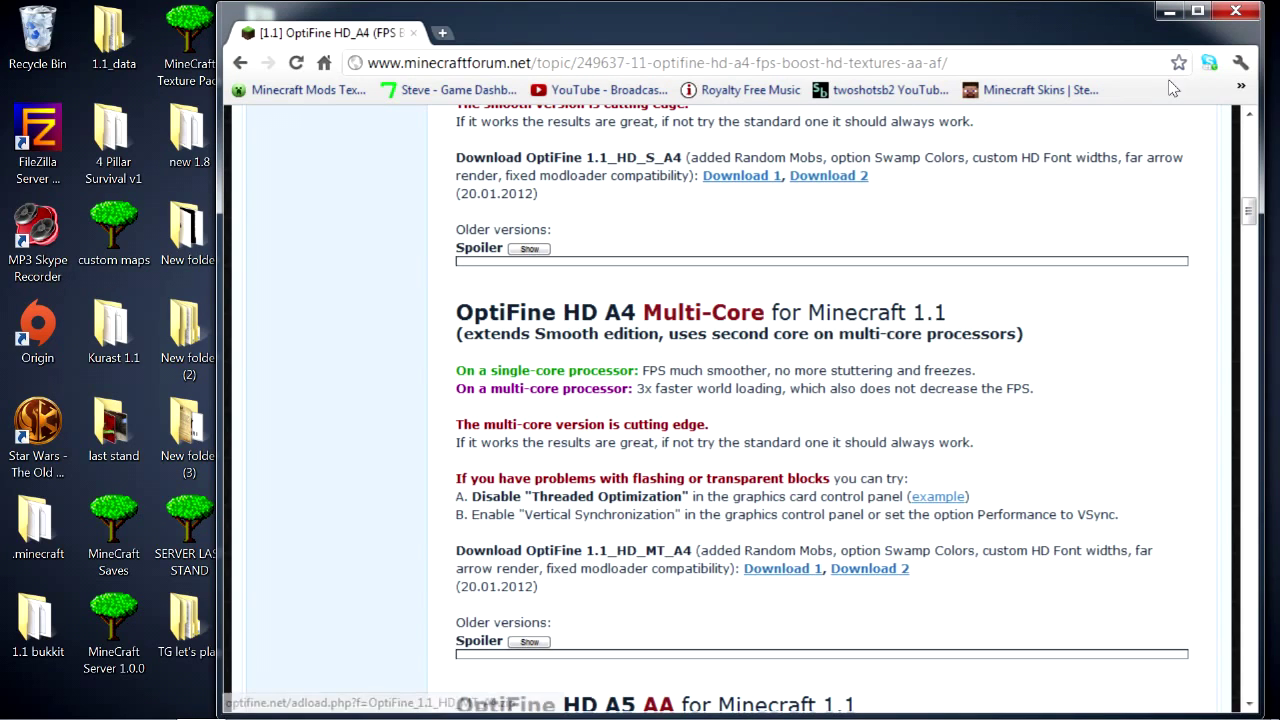
left_click(1170, 14)
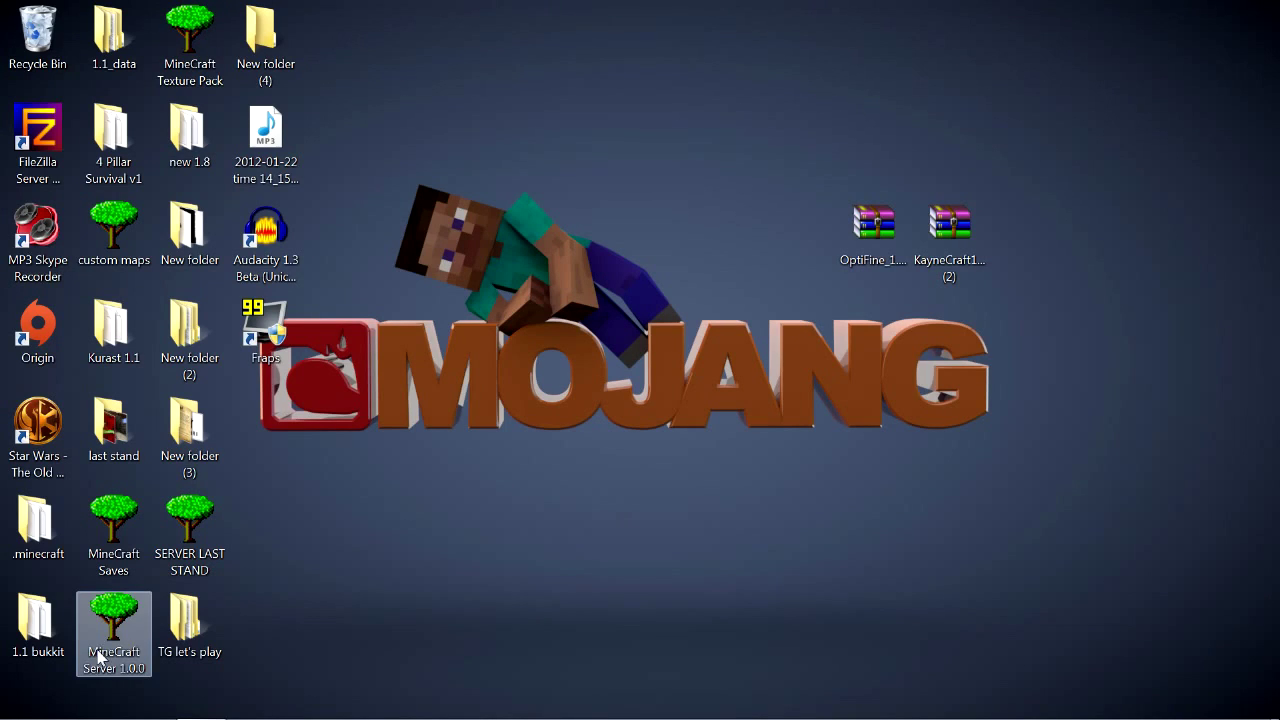
Launch Minecraft, log in with the account password, and close the game once its main menu has loaded.
mouse_move(668, 710)
left_click(409, 703)
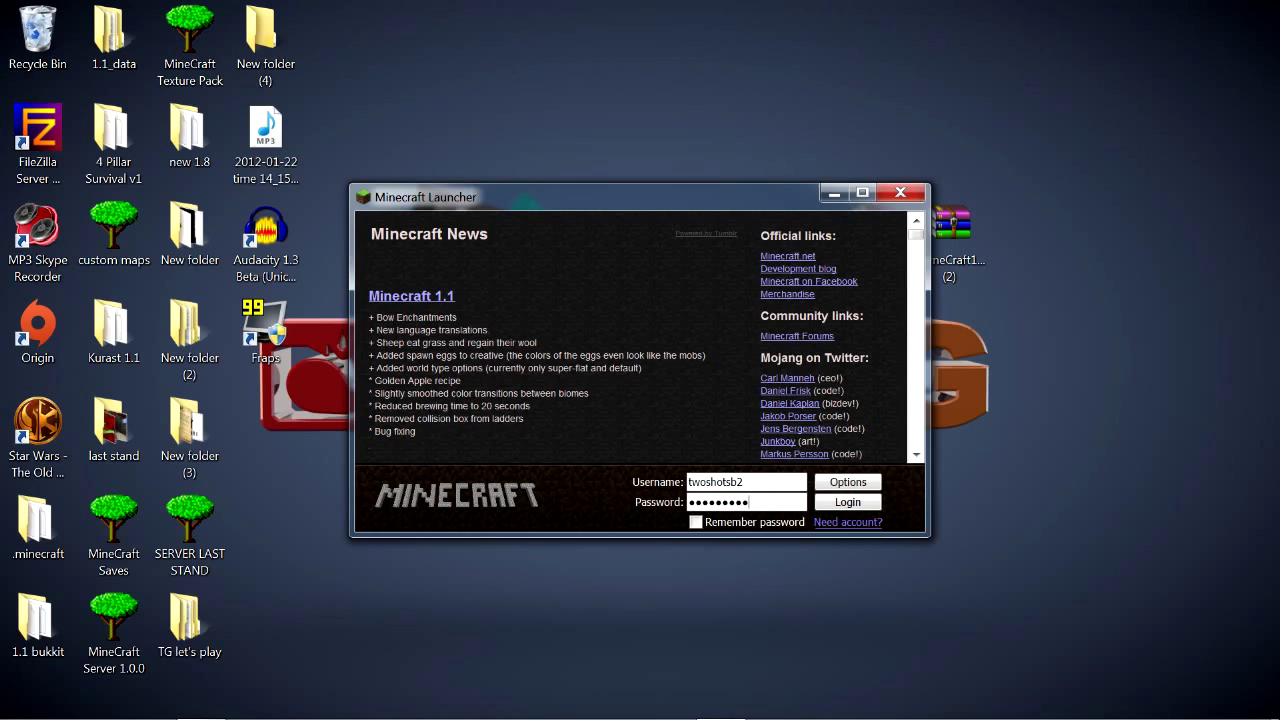
left_click(845, 505)
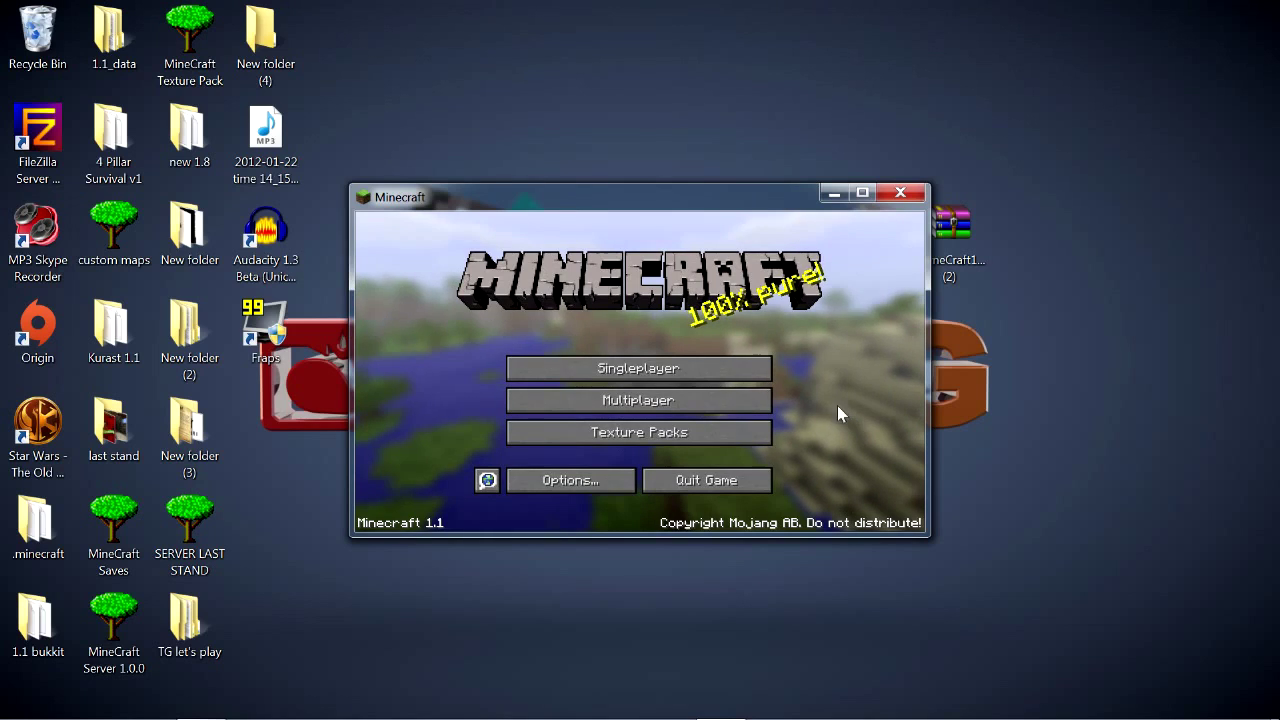
left_click(900, 193)
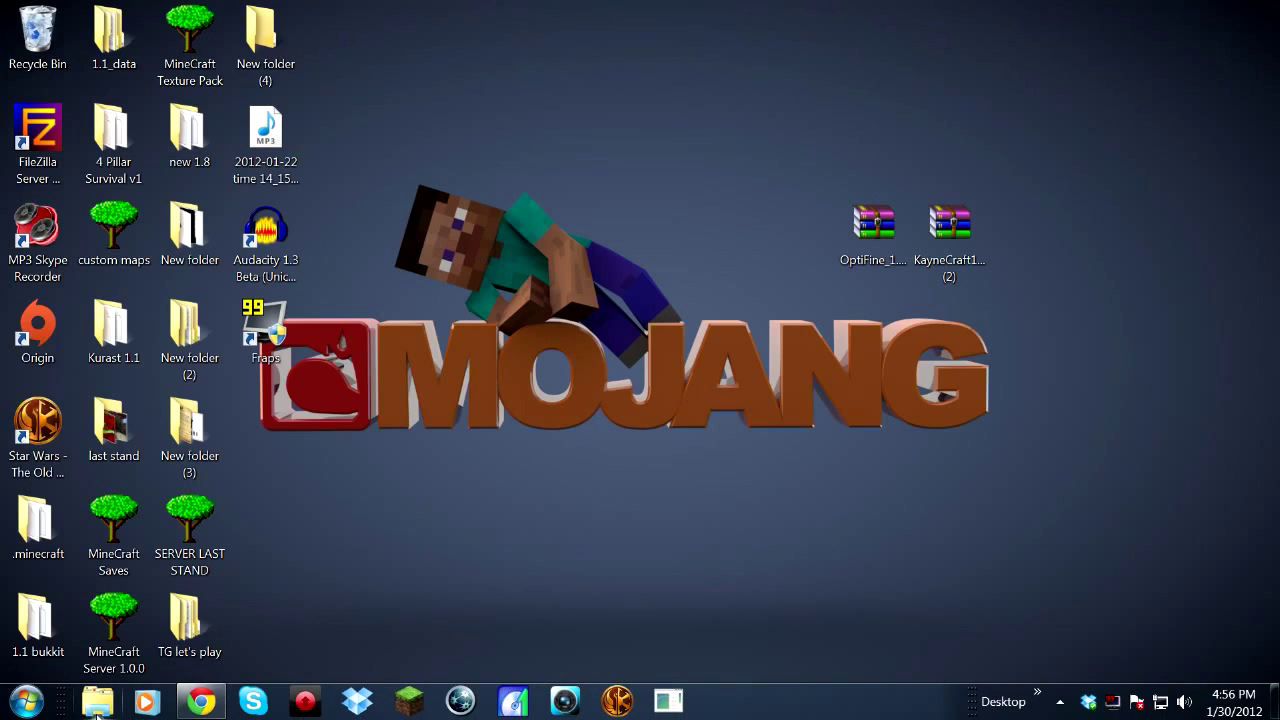
Search the computer for %appdata% and open the Roaming folder.
left_click(27, 701)
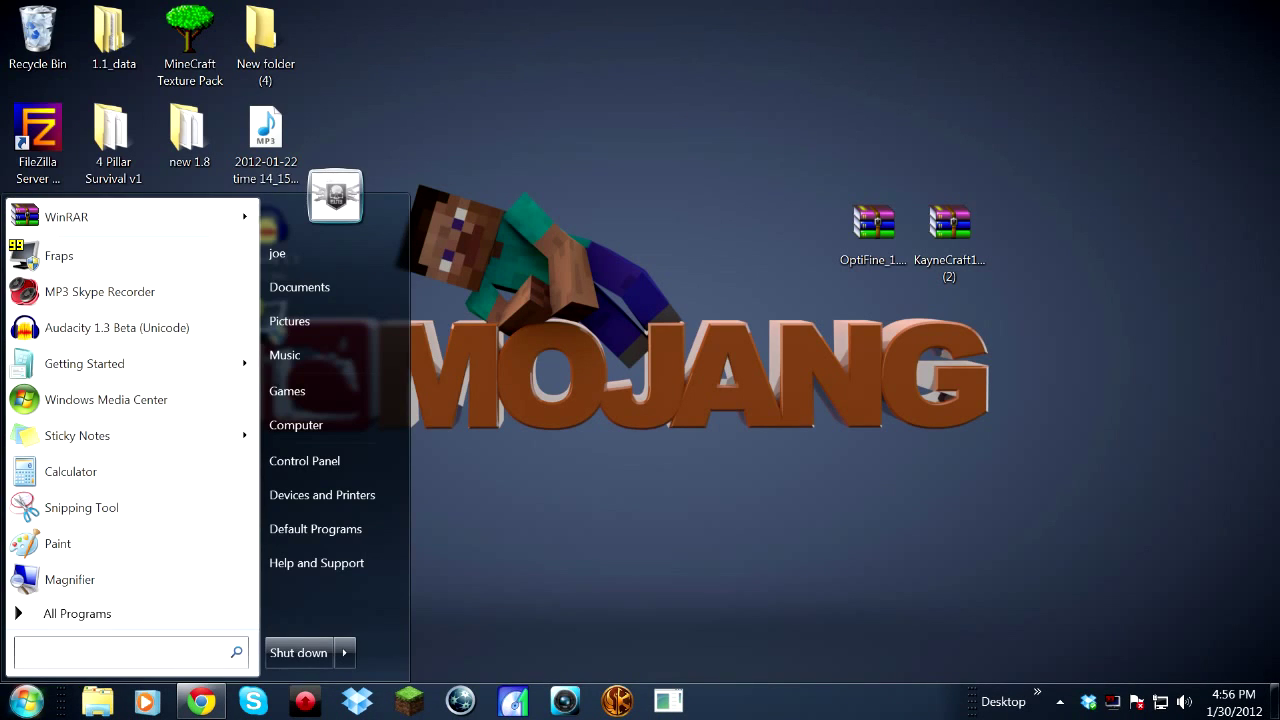
type("%")
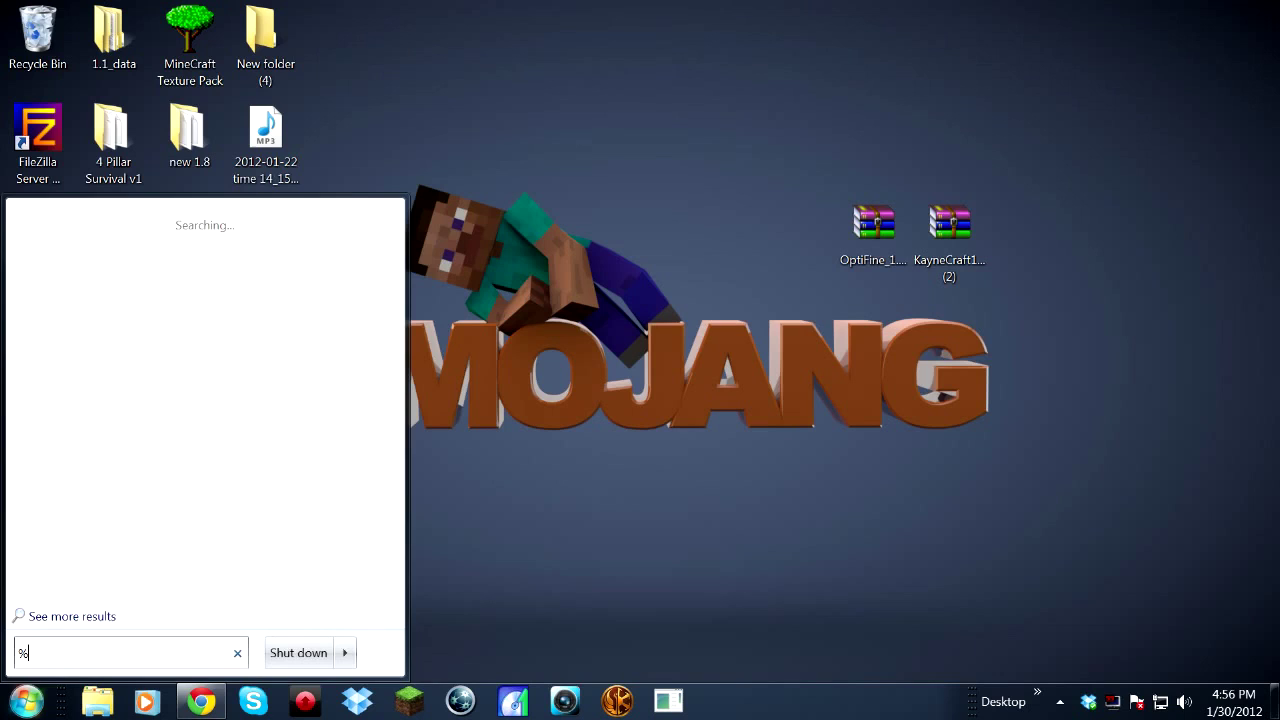
type("appdata")
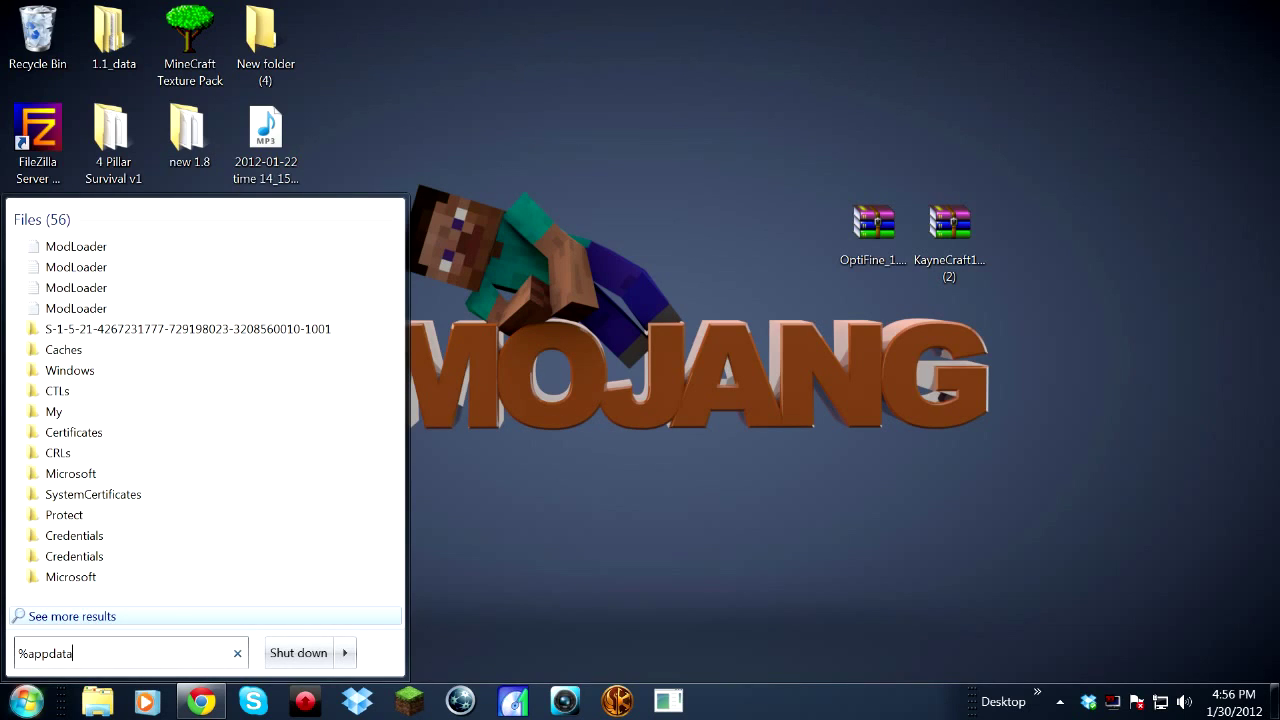
type("%")
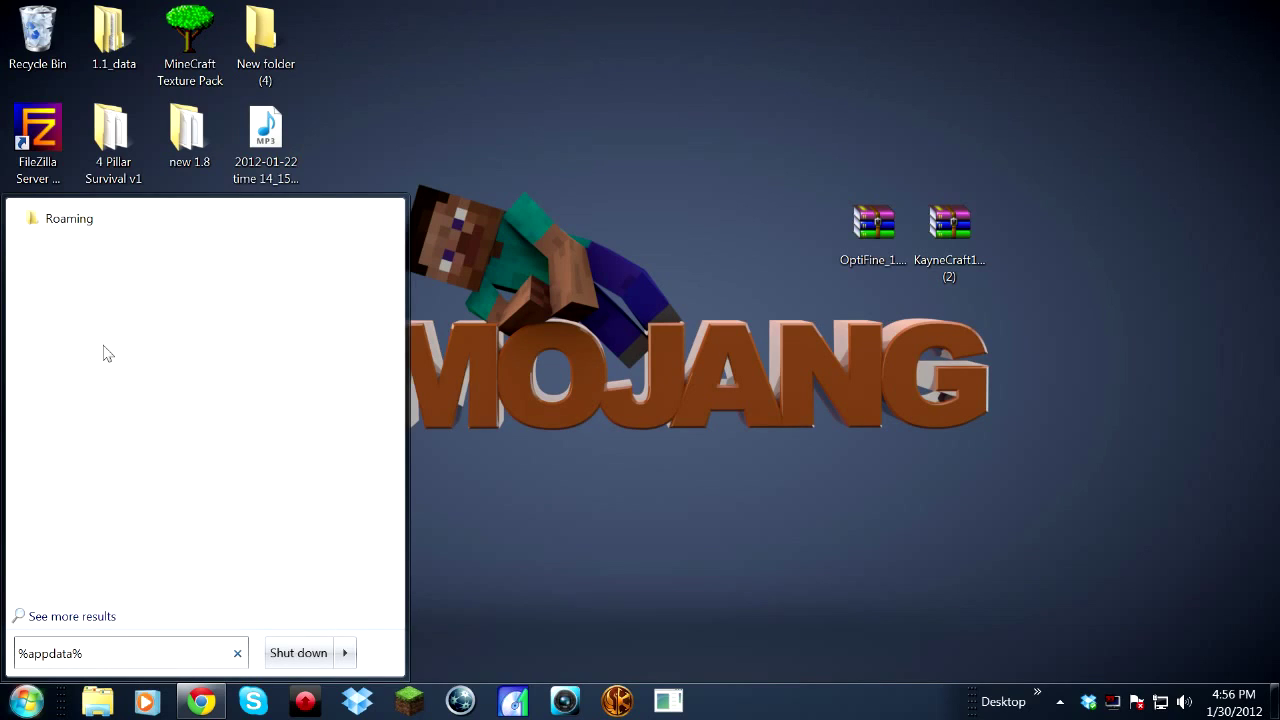
left_click(60, 222)
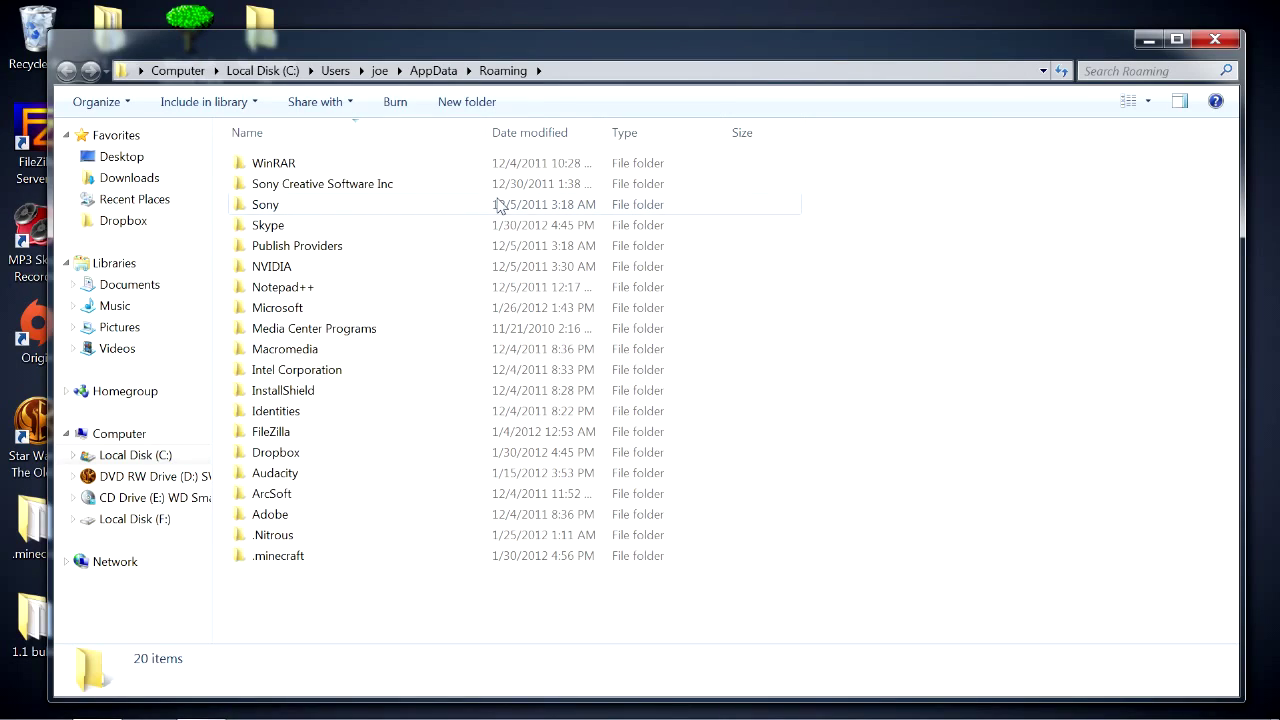
Open the .minecraft folder and go into its bin folder.
left_click(294, 559)
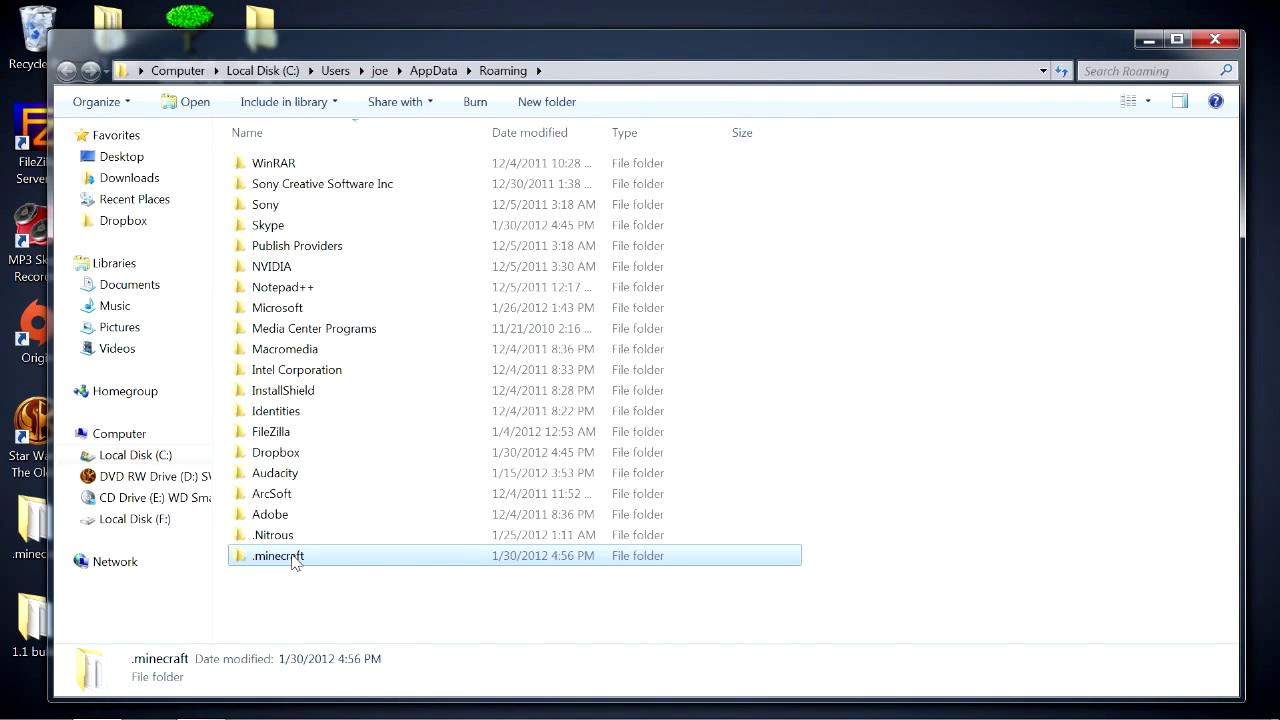
right_click(294, 558)
mouse_move(415, 284)
left_click(376, 247)
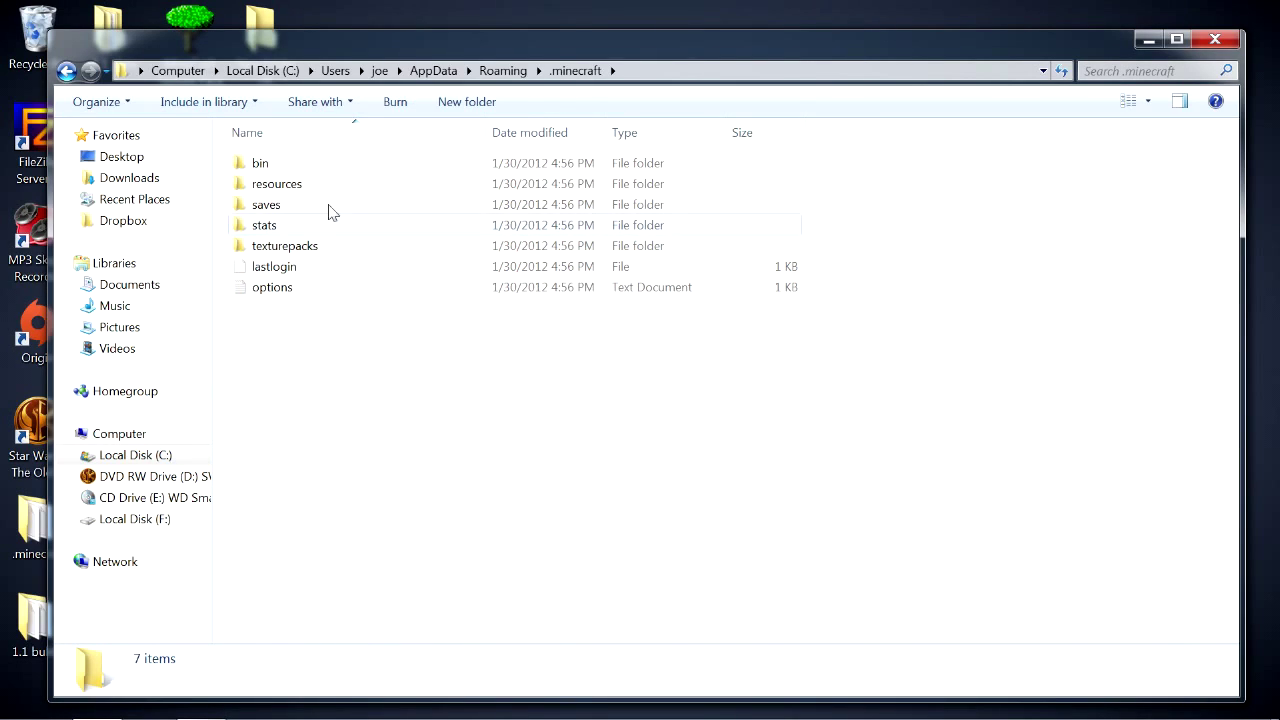
double_click(262, 163)
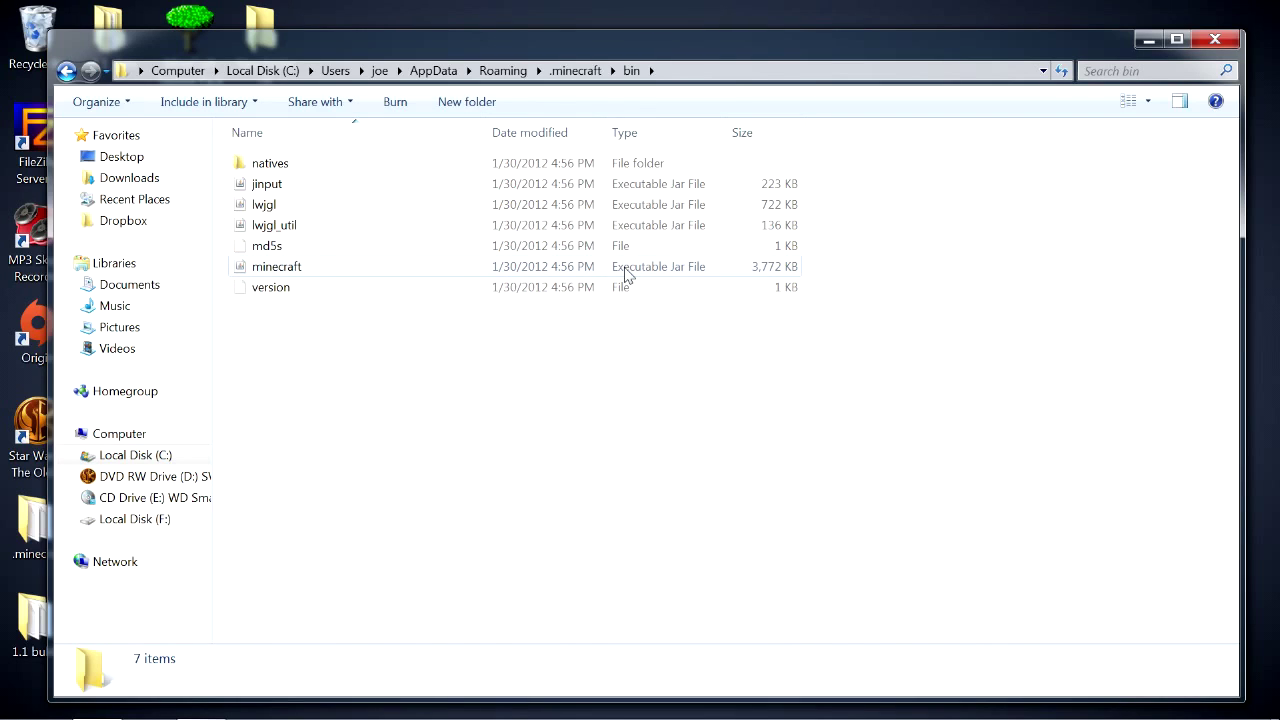
Open the minecraft jar file from the bin folder with WinRAR archiver.
right_click(341, 277)
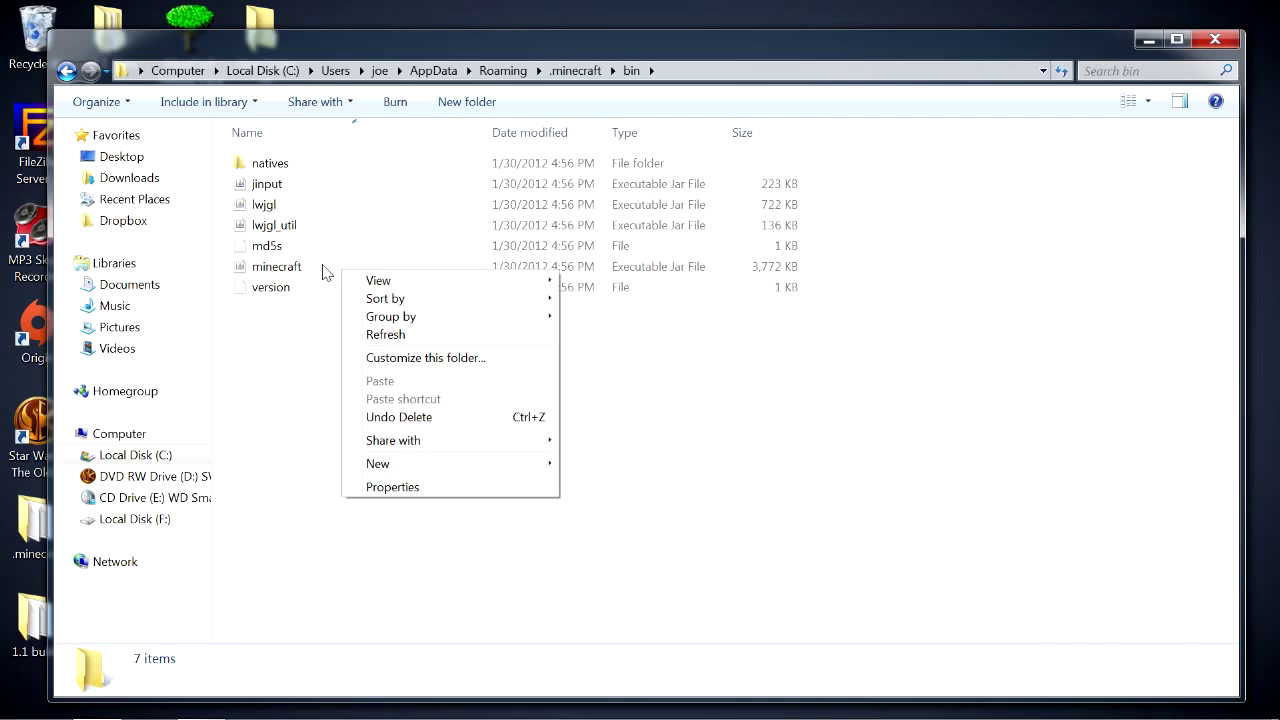
right_click(325, 272)
left_click(308, 270)
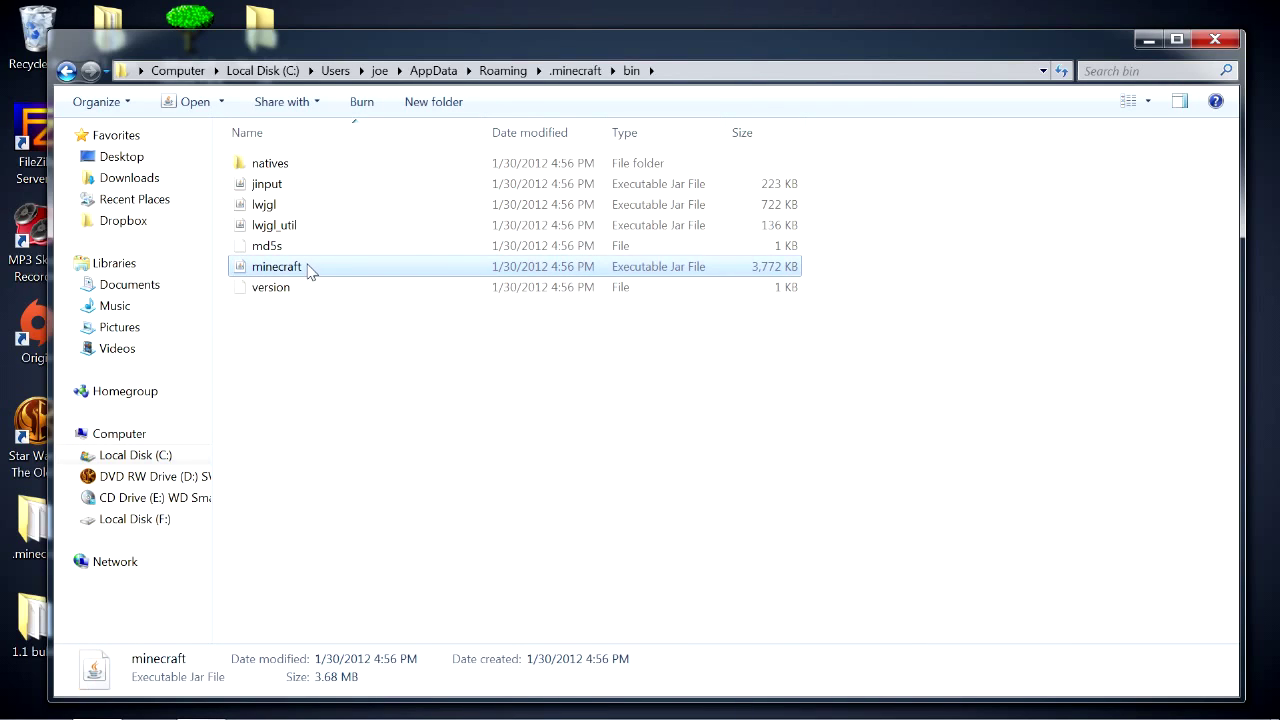
right_click(308, 268)
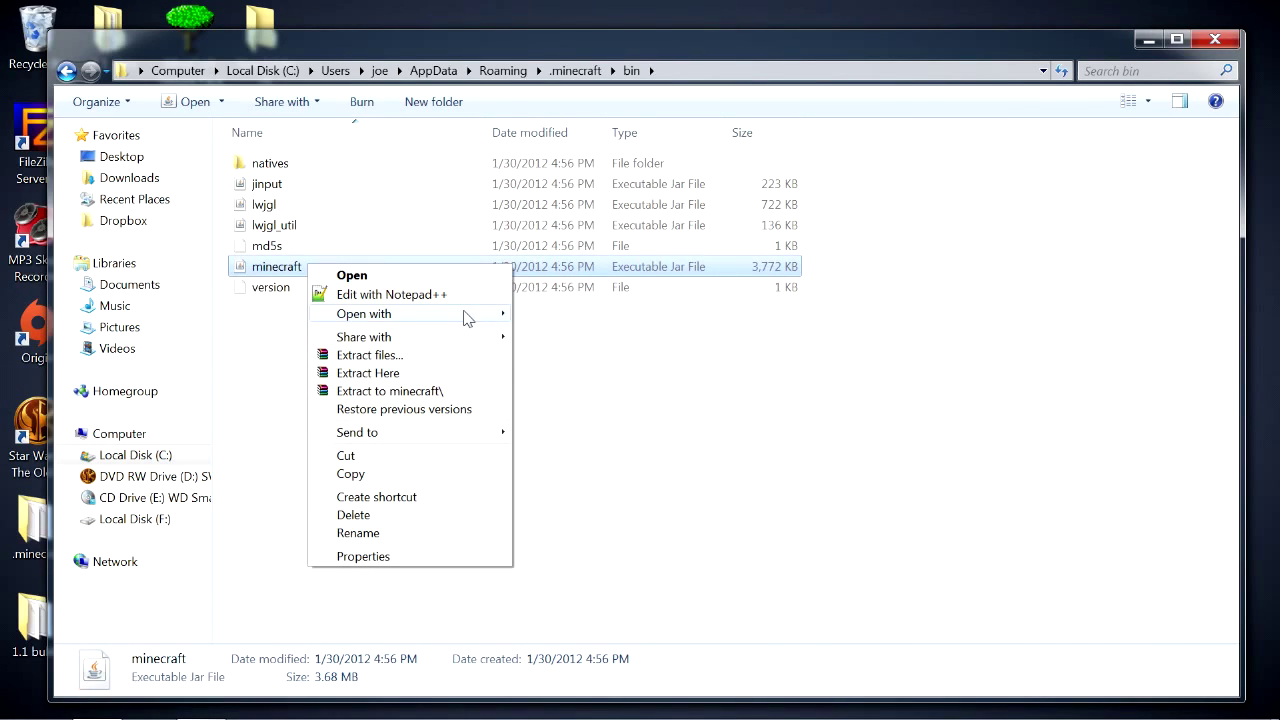
mouse_move(490, 314)
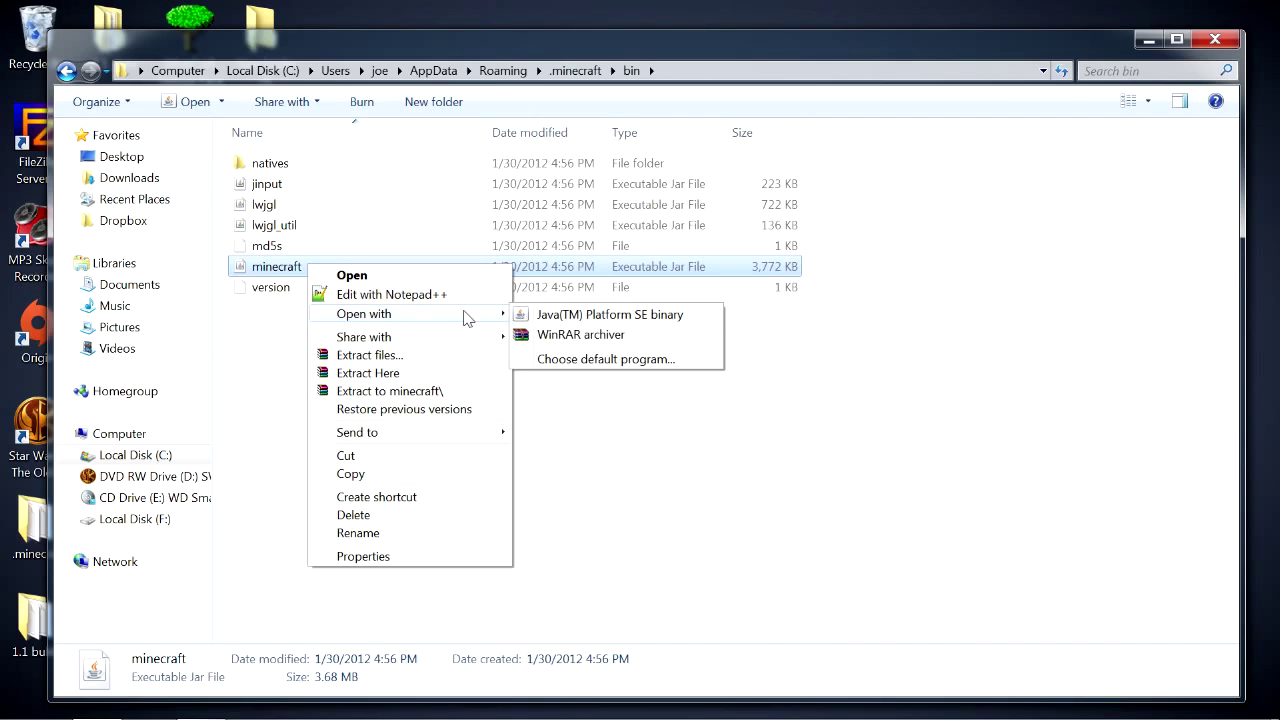
left_click(578, 340)
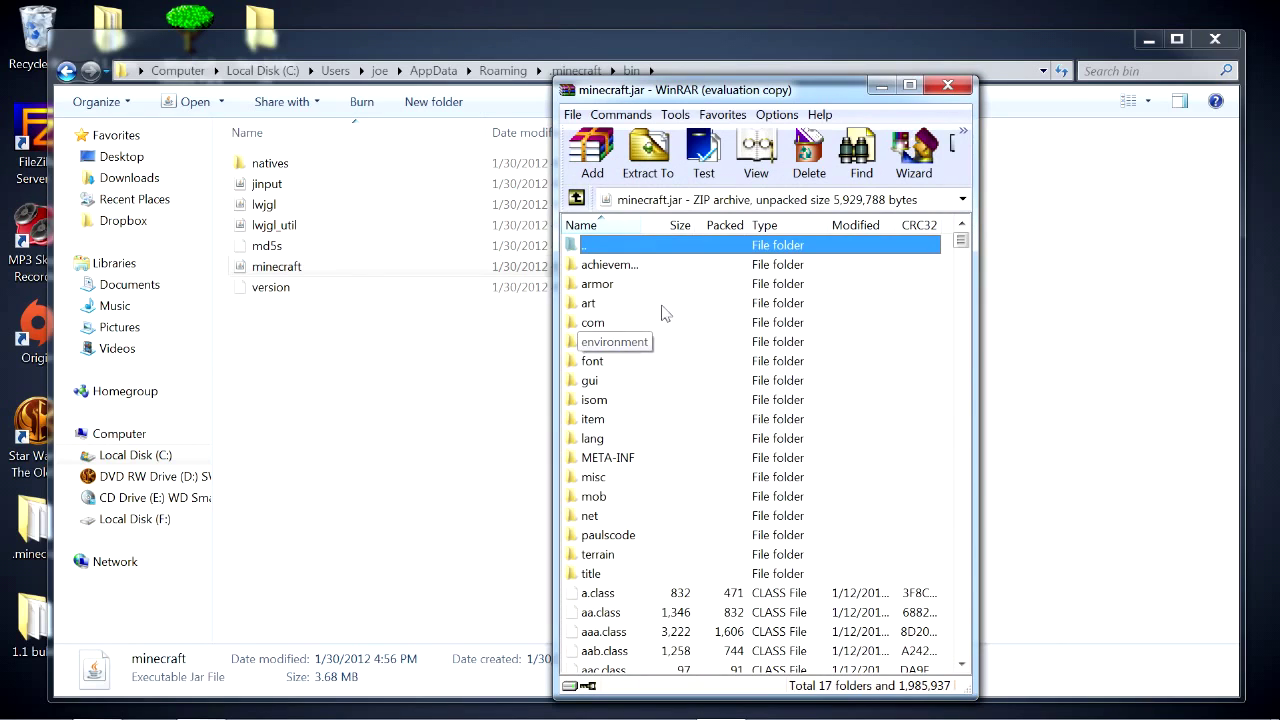
Minimise the bin folder window and move the minecraft.jar archive window off the desktop's OptiFine and KayneCraft archives.
left_click(1147, 40)
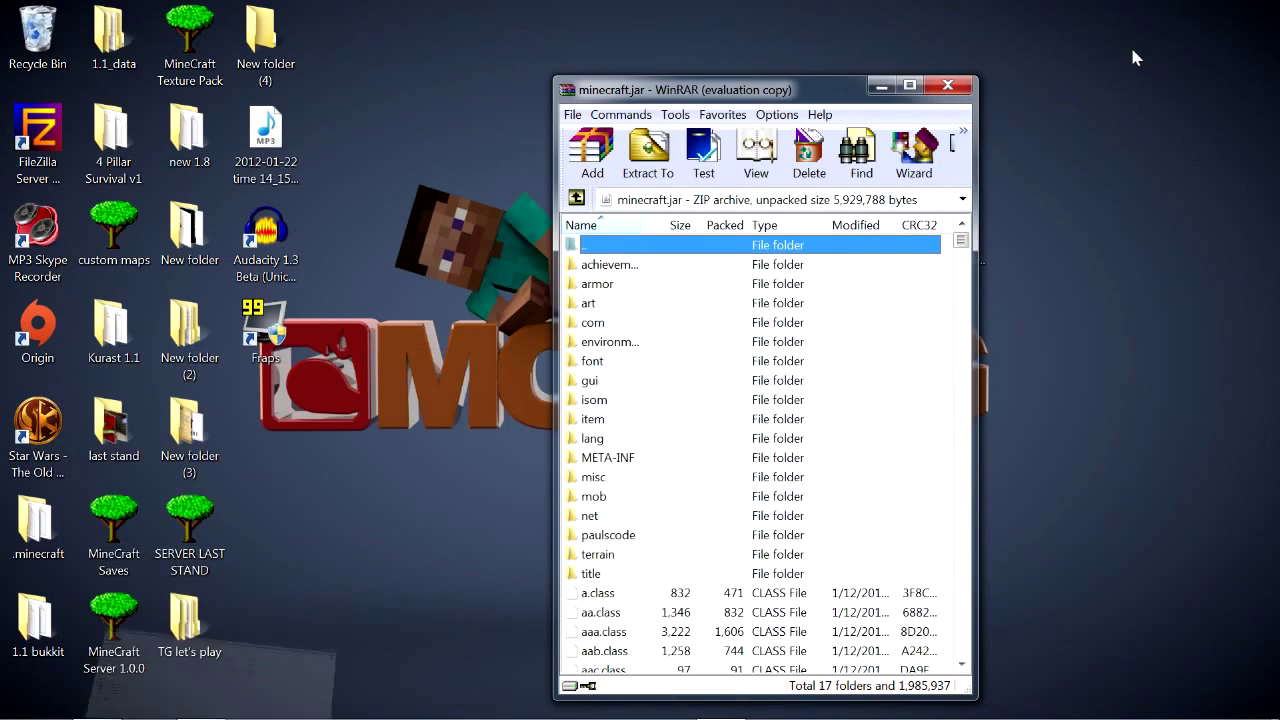
left_click(910, 88)
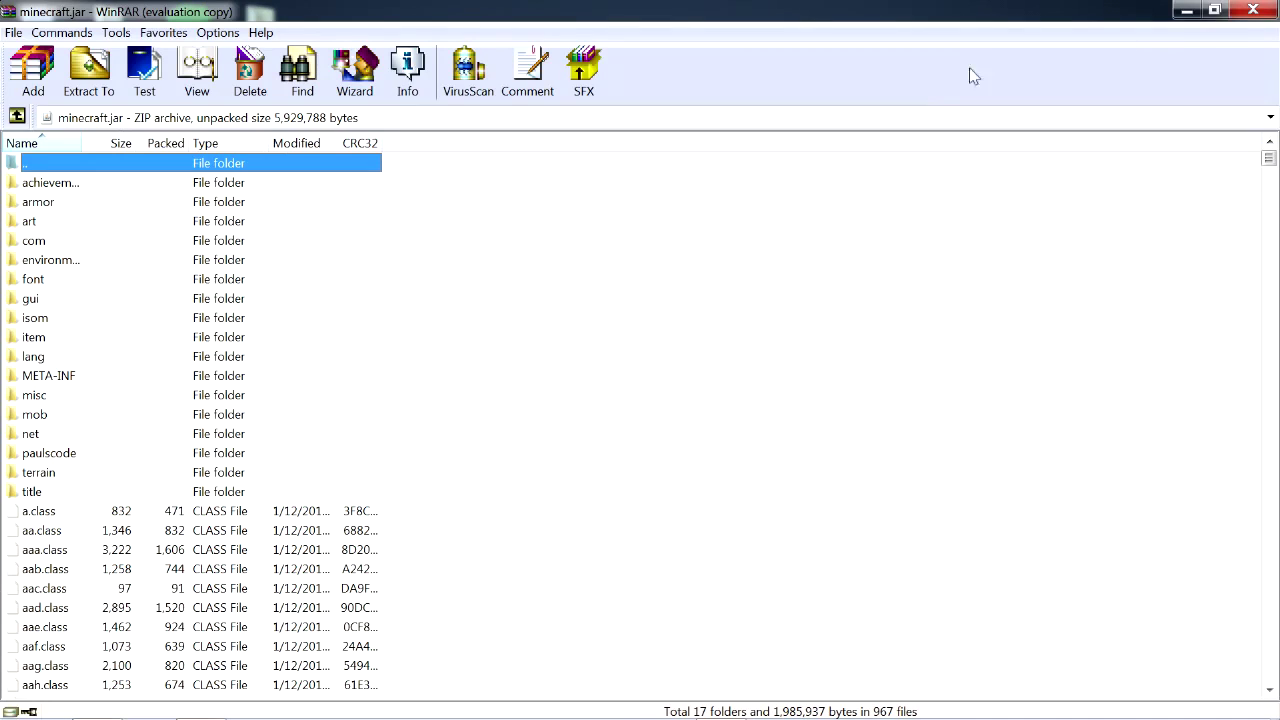
left_click(1214, 11)
left_click_drag(799, 92, 416, 58)
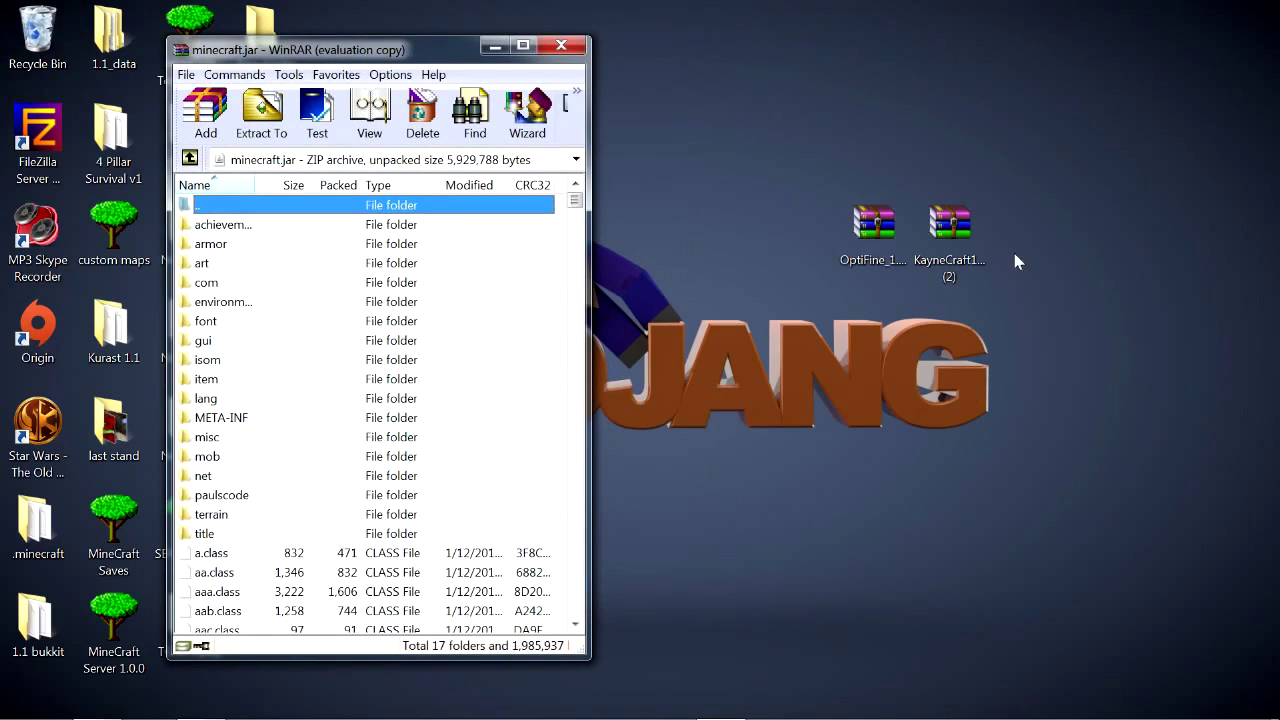
Open the OptiFine_1.1_HD_MT_A4 archive from the desktop and place its enlarged window beside the minecraft.jar archive.
right_click(877, 231)
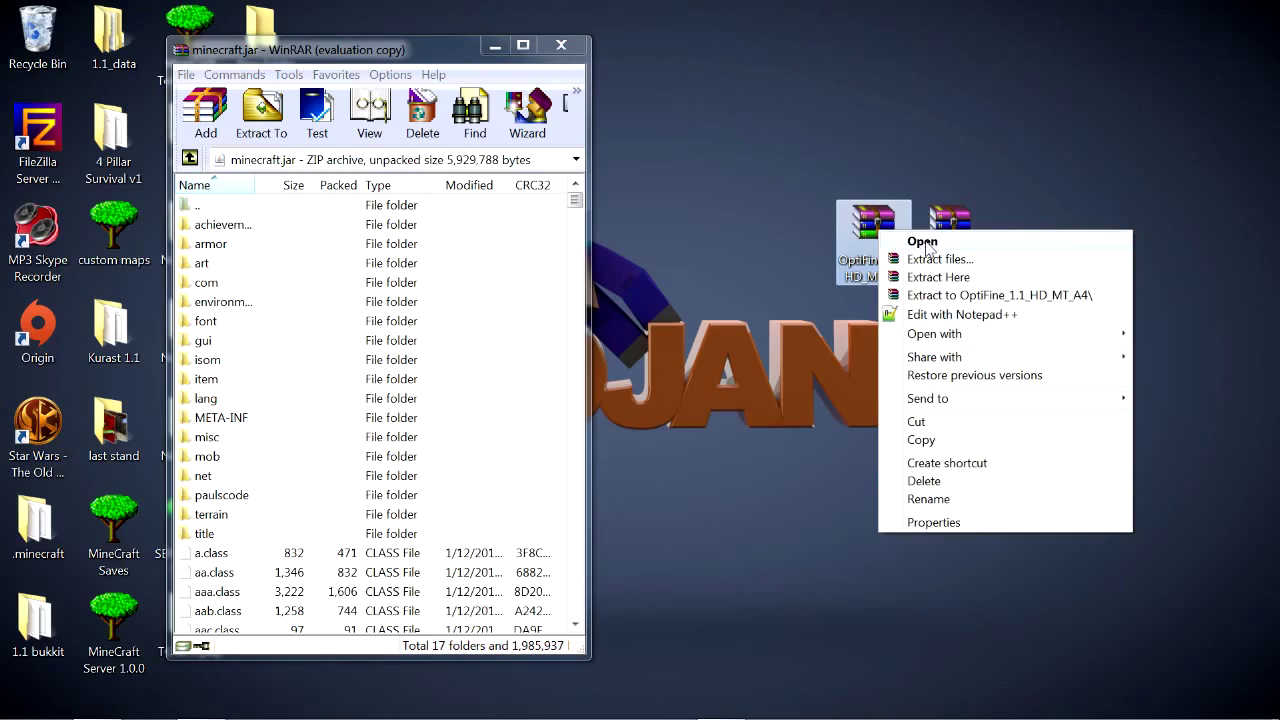
left_click(917, 241)
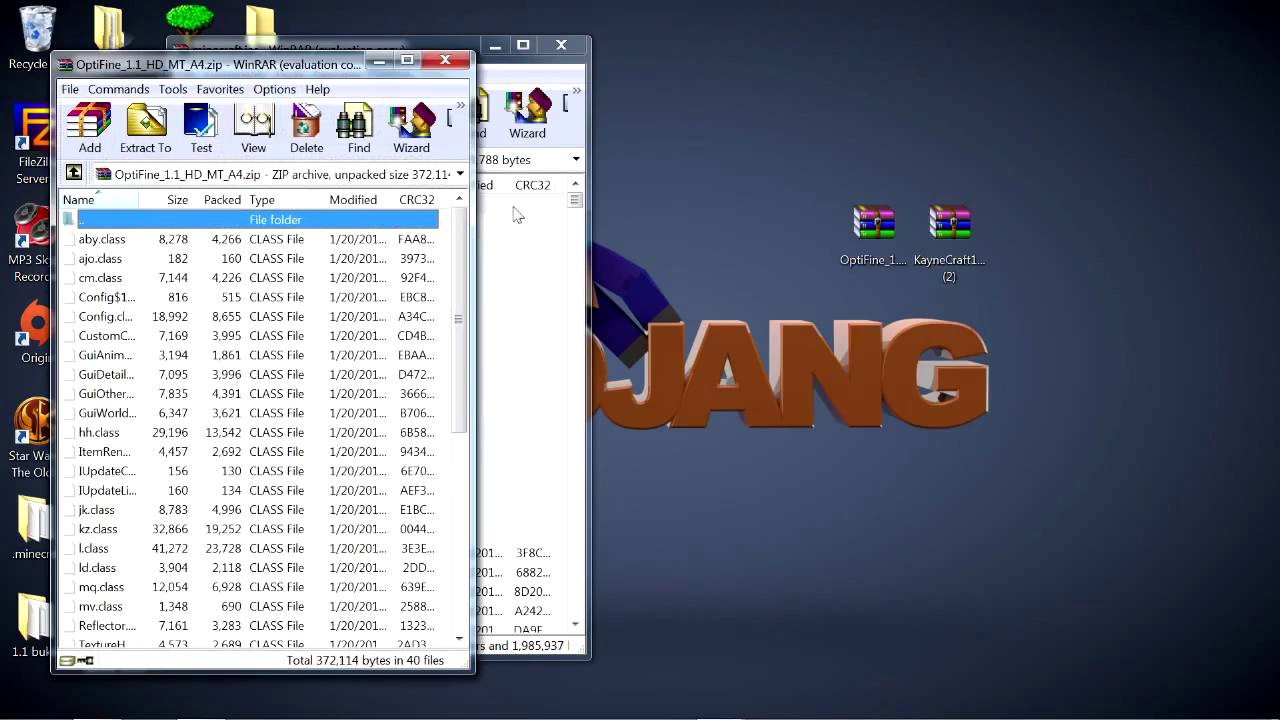
left_click_drag(197, 72, 868, 67)
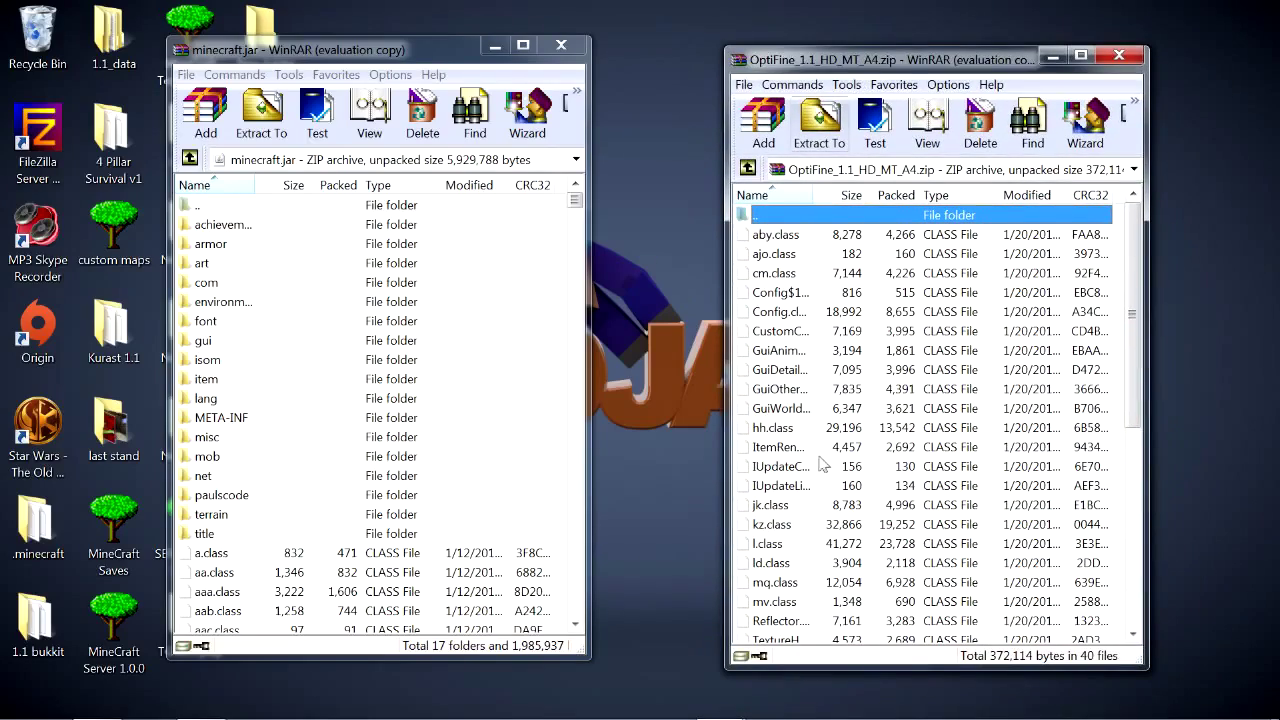
left_click_drag(862, 663, 864, 716)
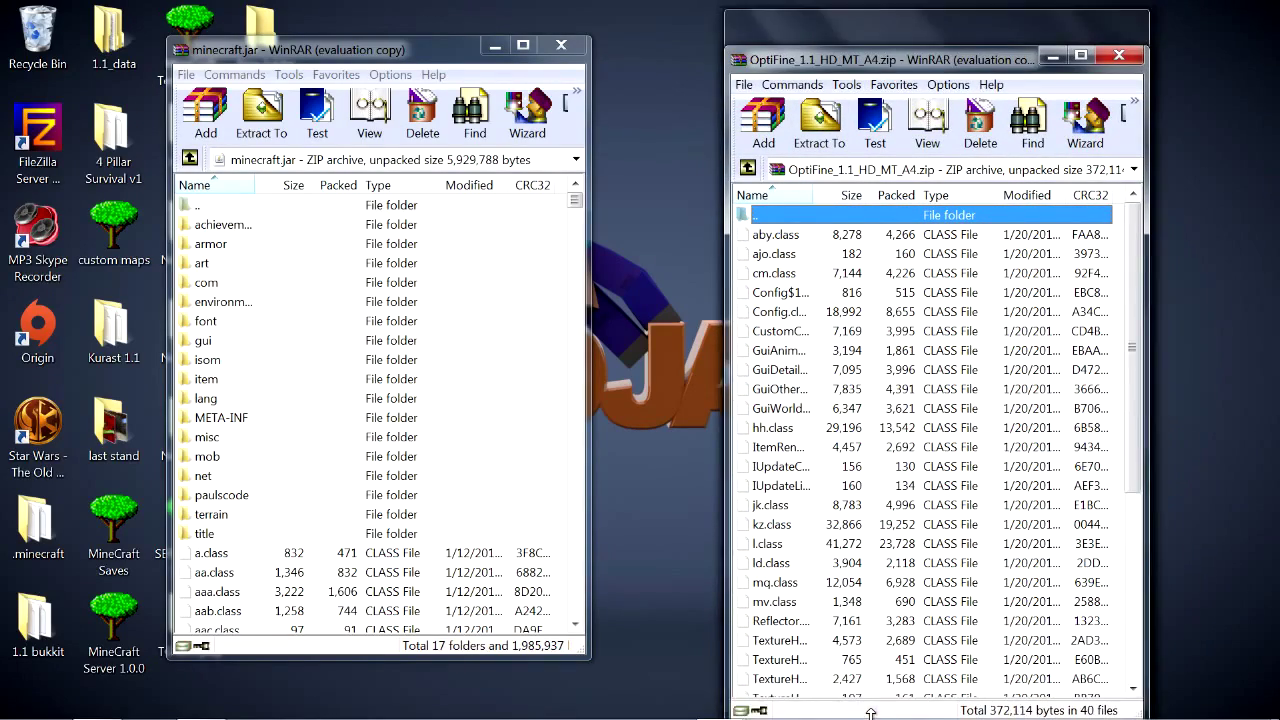
Add all files from OptiFine_1.1_HD_MT_A4.zip to minecraft.jar in ZIP format, using the Add and replace files update mode.
left_click_drag(1135, 222, 1129, 424)
left_click_drag(816, 692, 856, 190)
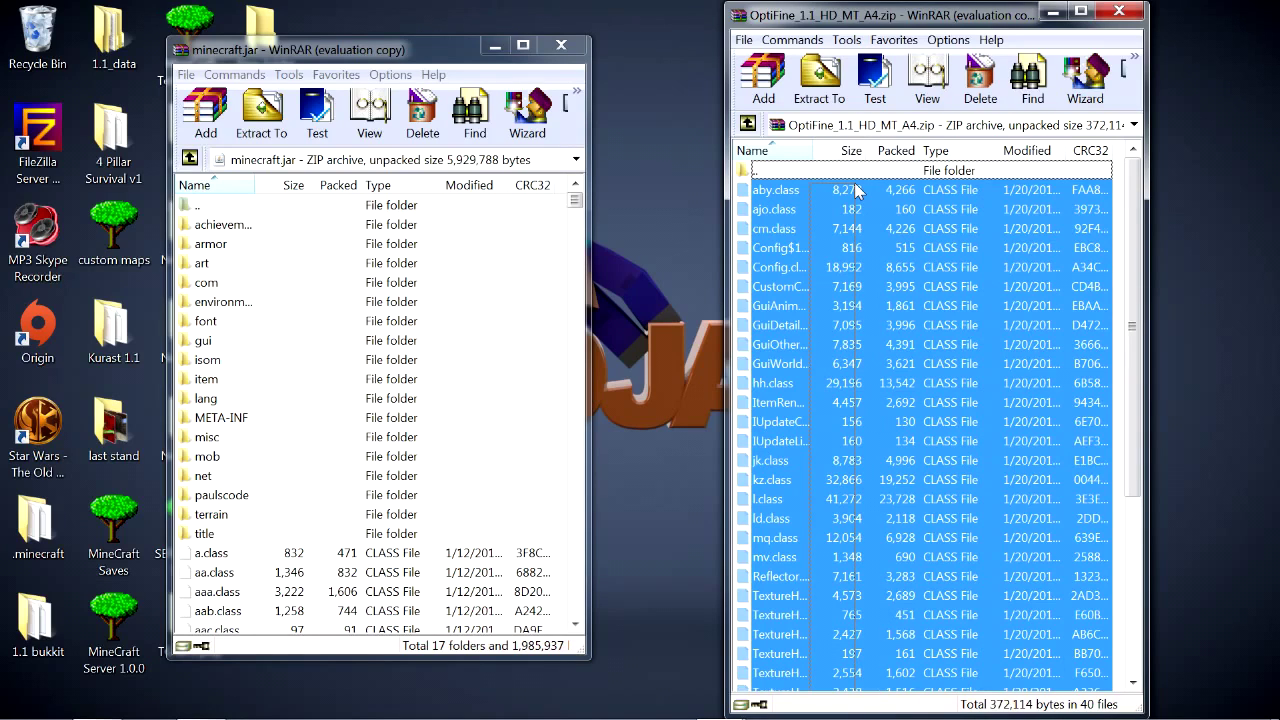
left_click_drag(856, 190, 856, 190)
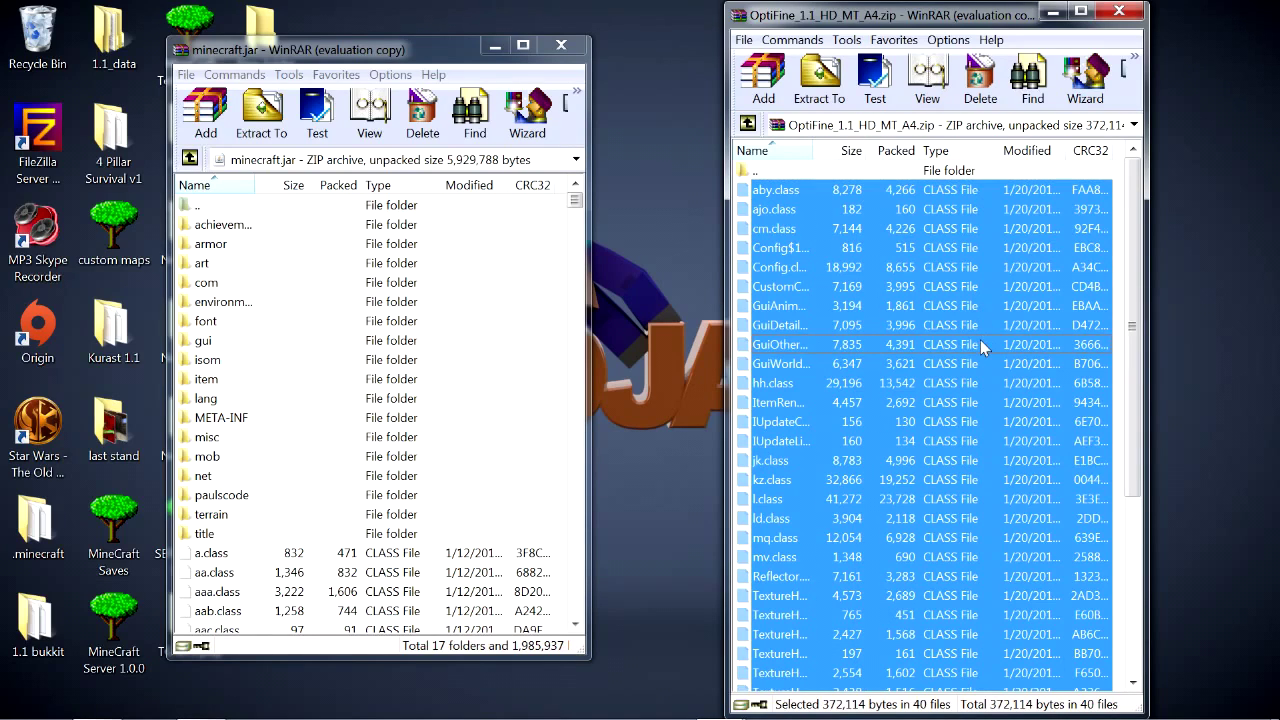
left_click_drag(981, 345, 500, 534)
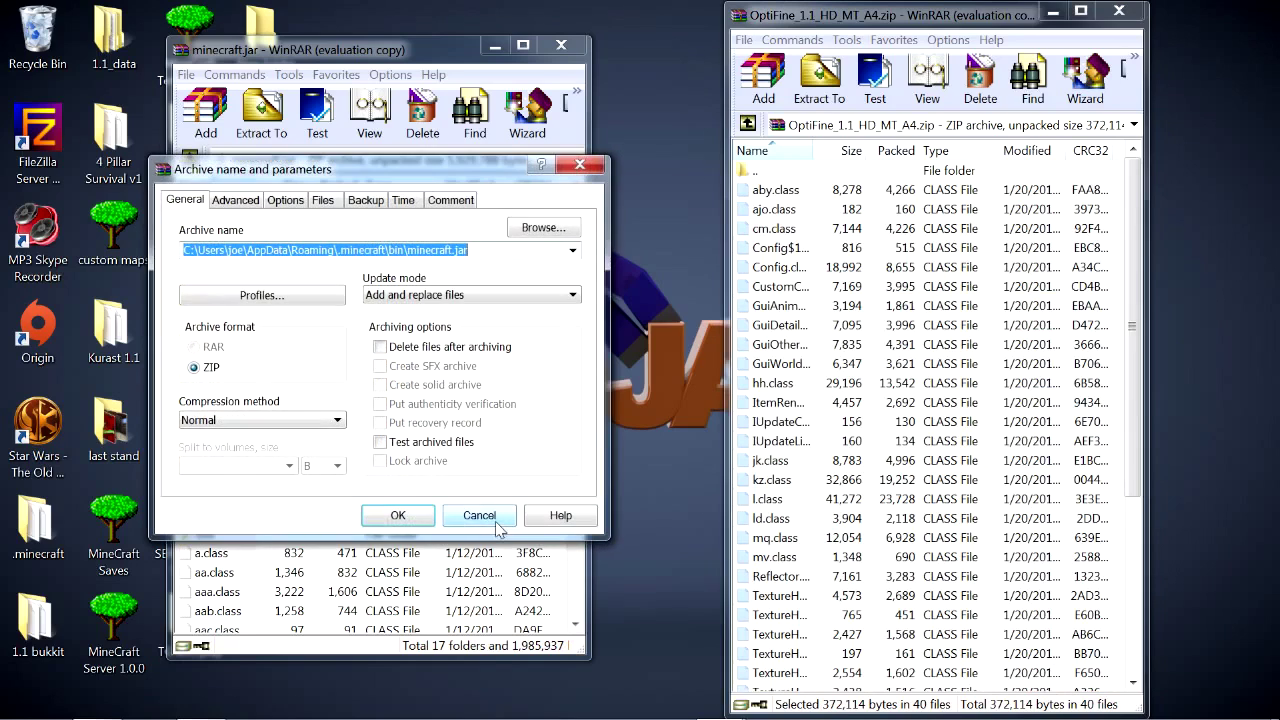
left_click(397, 516)
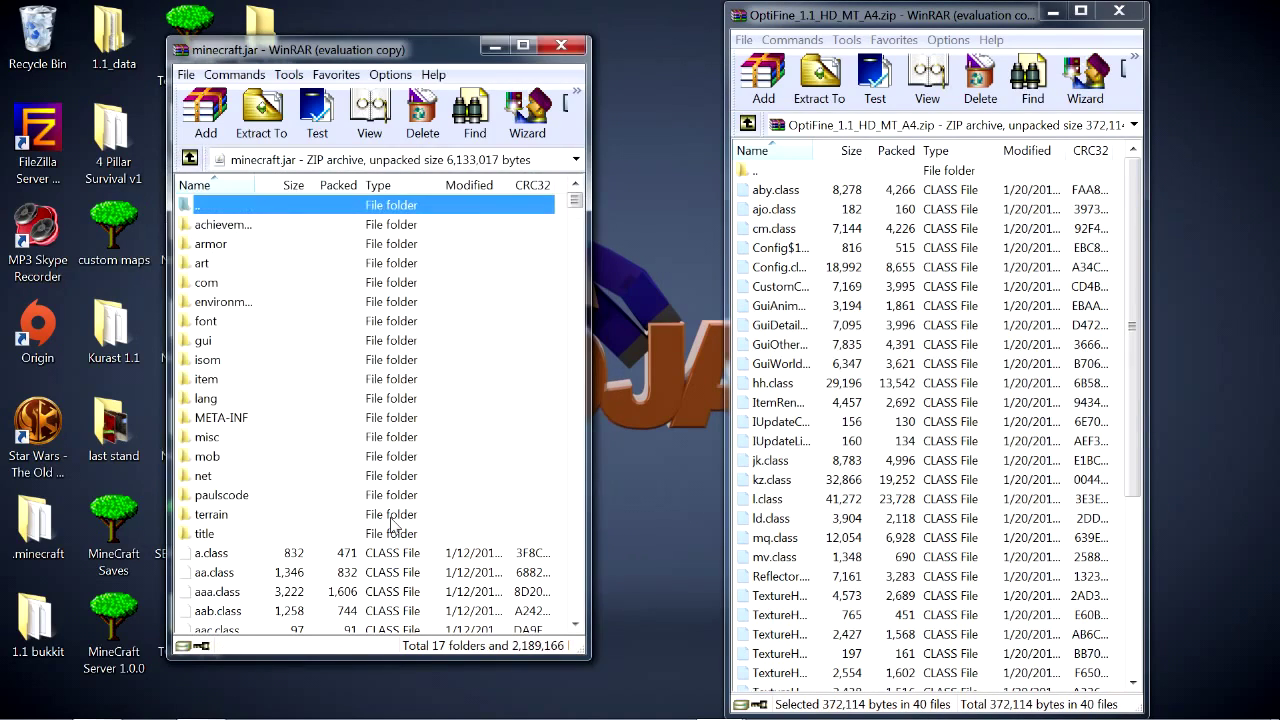
Delete the META-INF folder from minecraft.jar and close that archive.
left_click(231, 420)
right_click(231, 421)
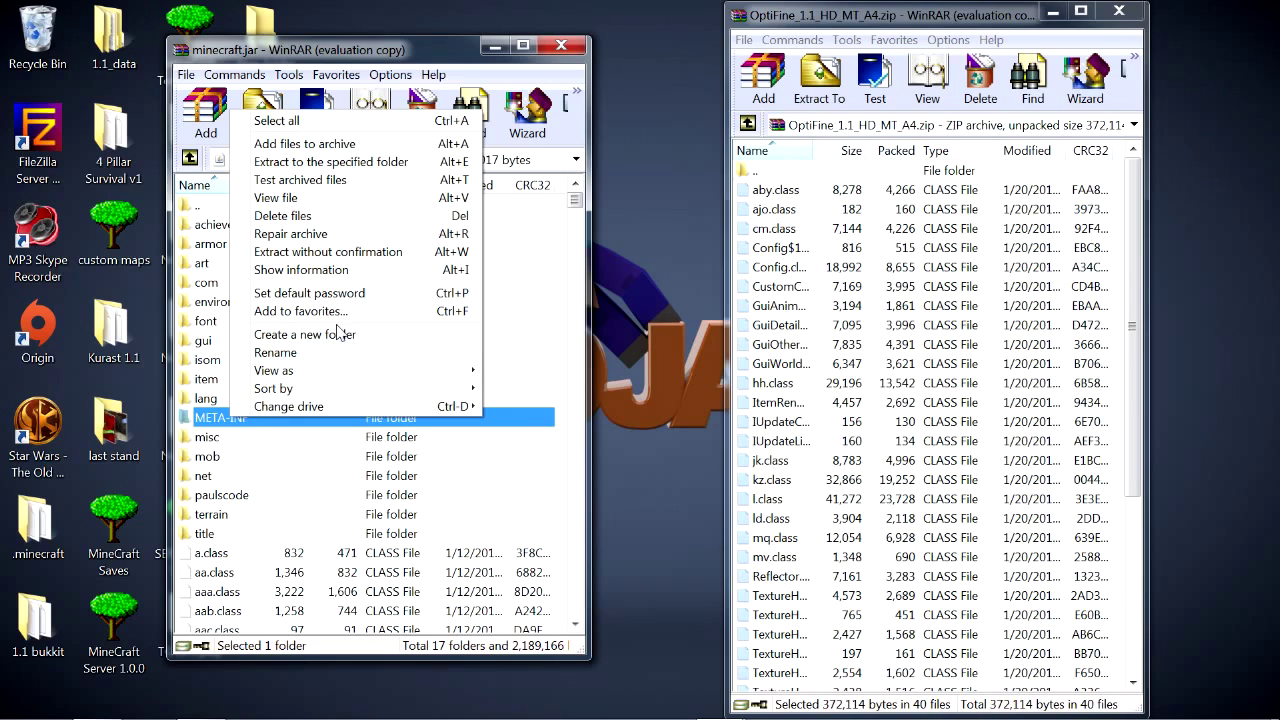
left_click(297, 215)
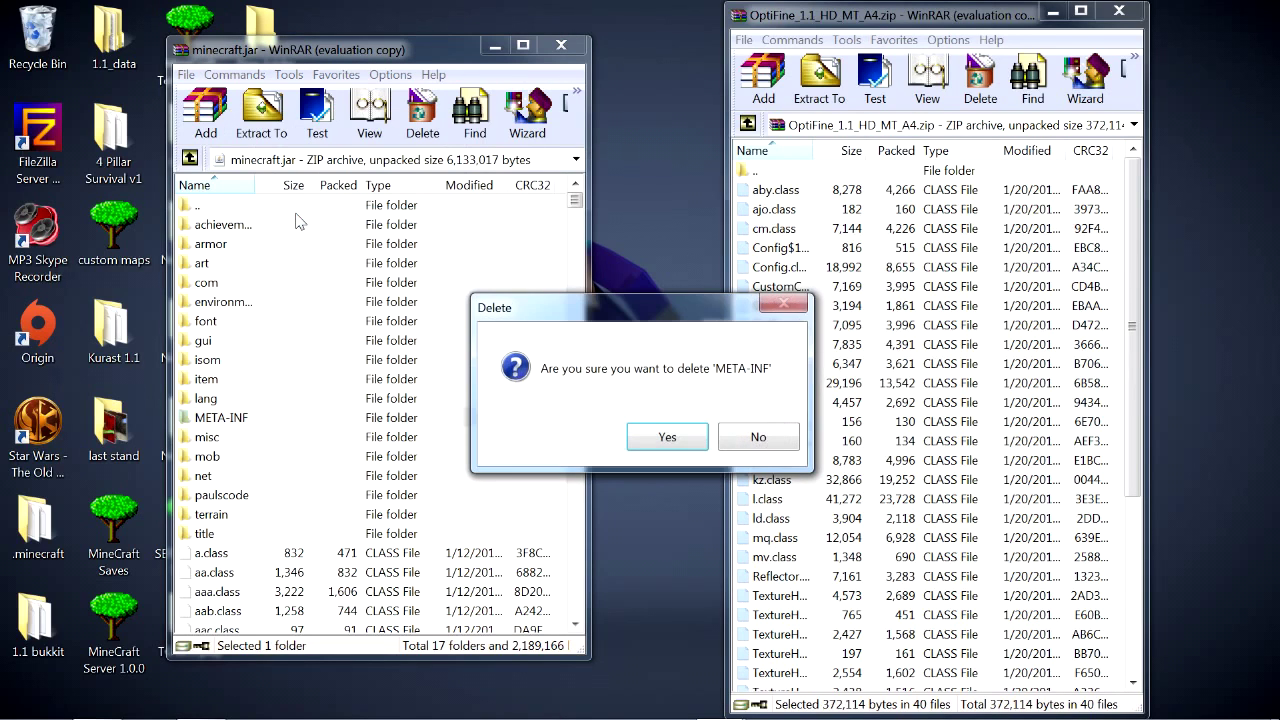
left_click(662, 433)
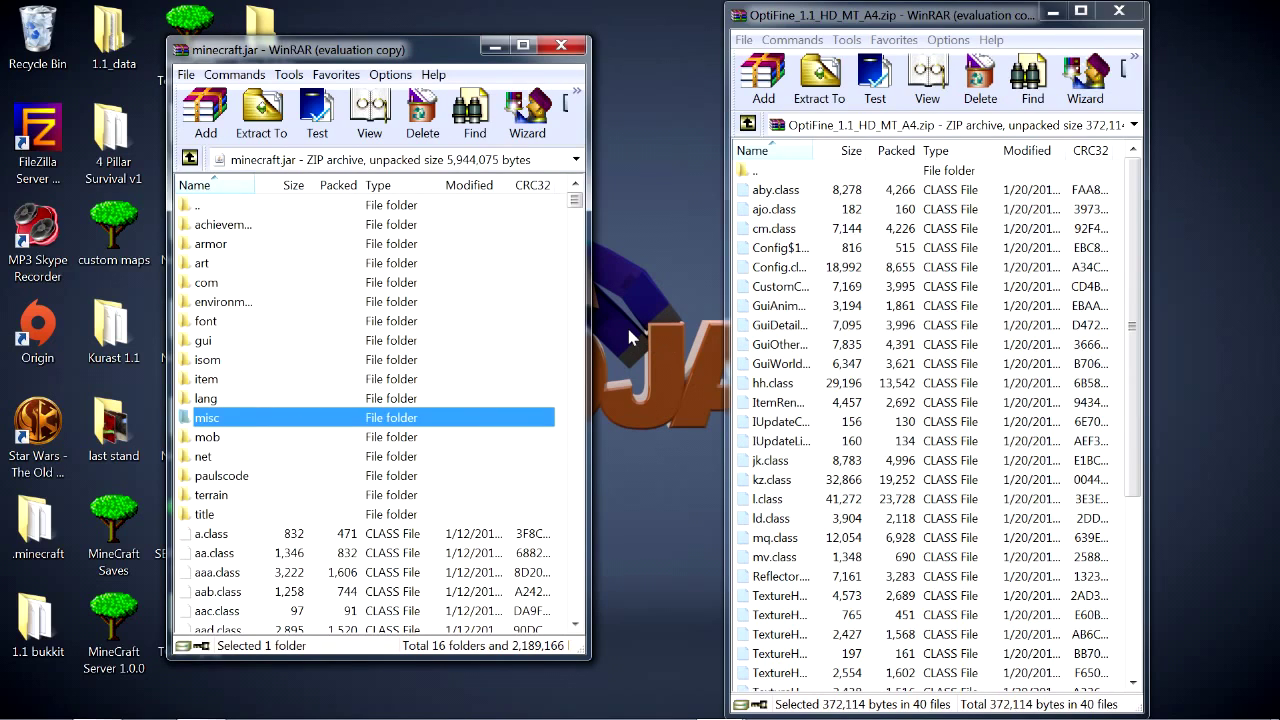
left_click(563, 47)
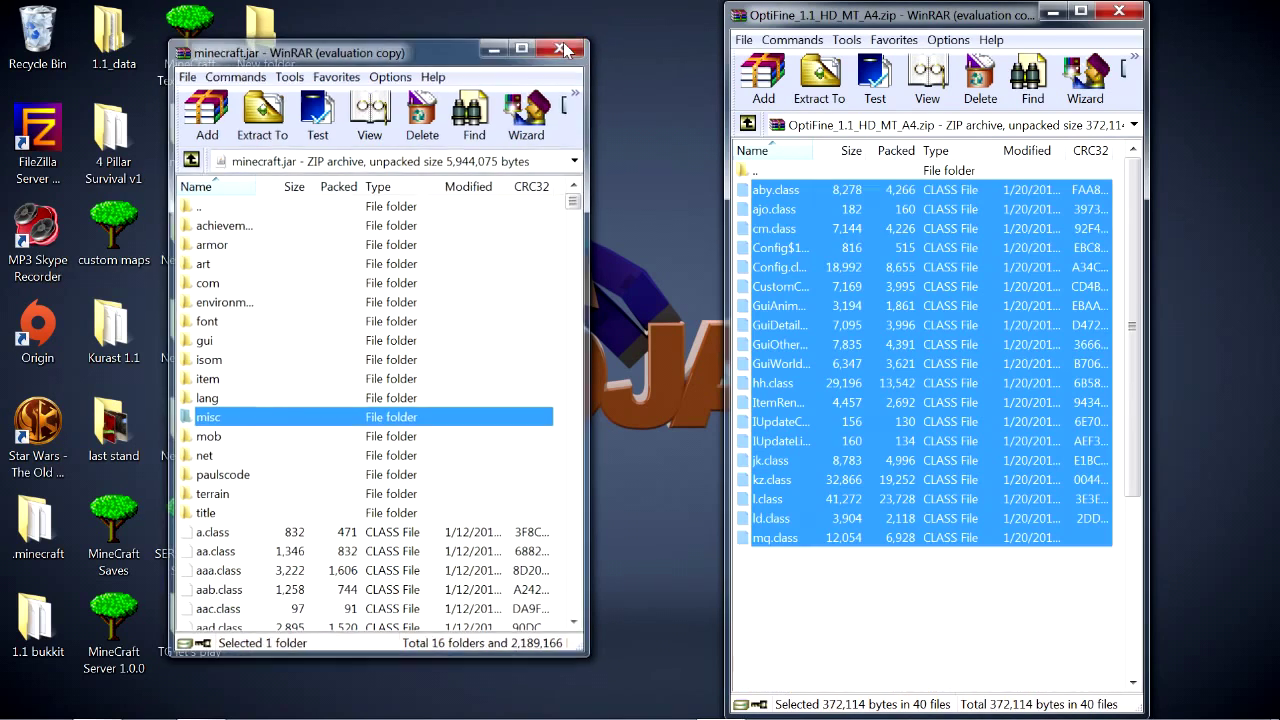
Close the OptiFine archive, then open the saves folder inside the desktop's .minecraft folder and move its window away from the desktop icons.
left_click(1134, 10)
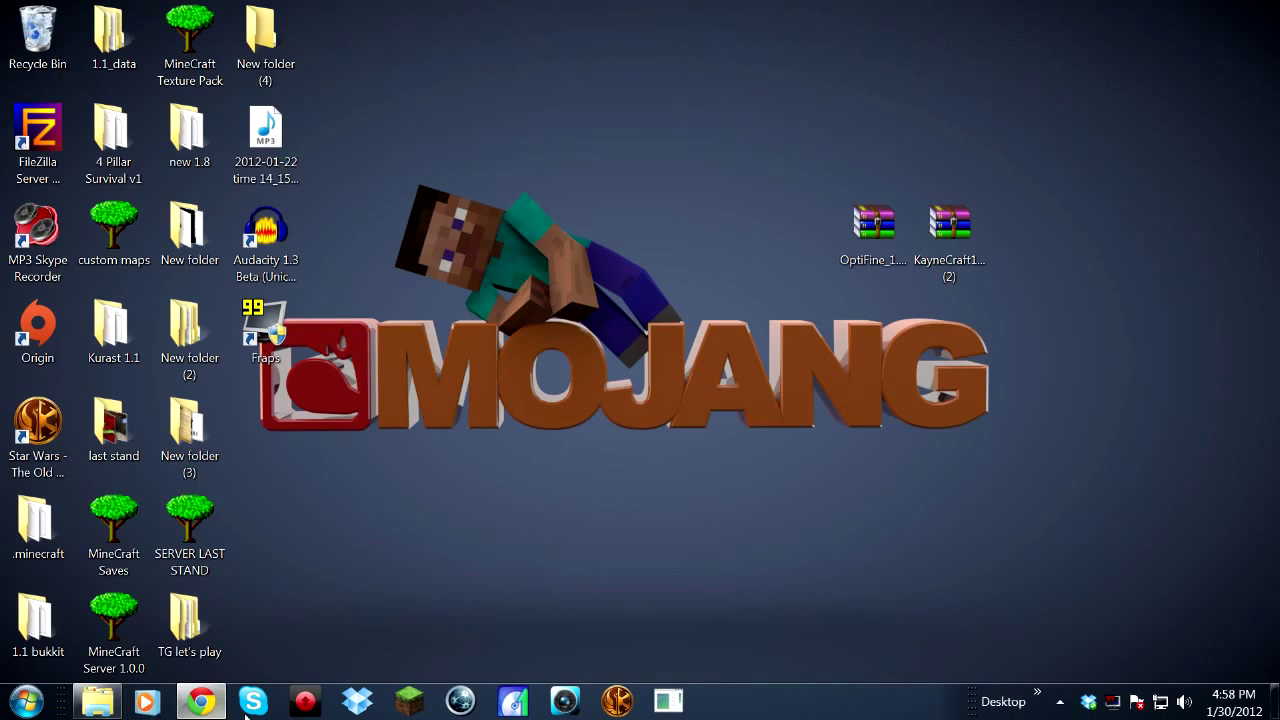
double_click(40, 530)
left_click_drag(570, 20, 1075, 32)
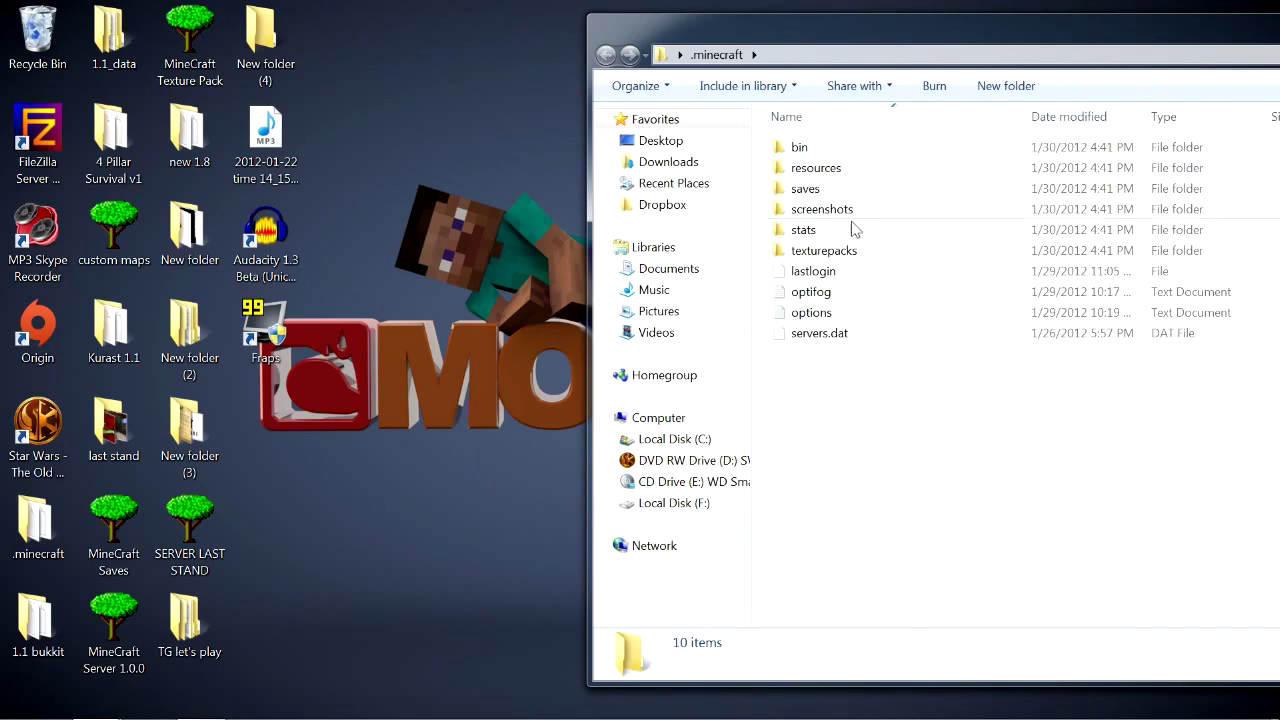
double_click(812, 192)
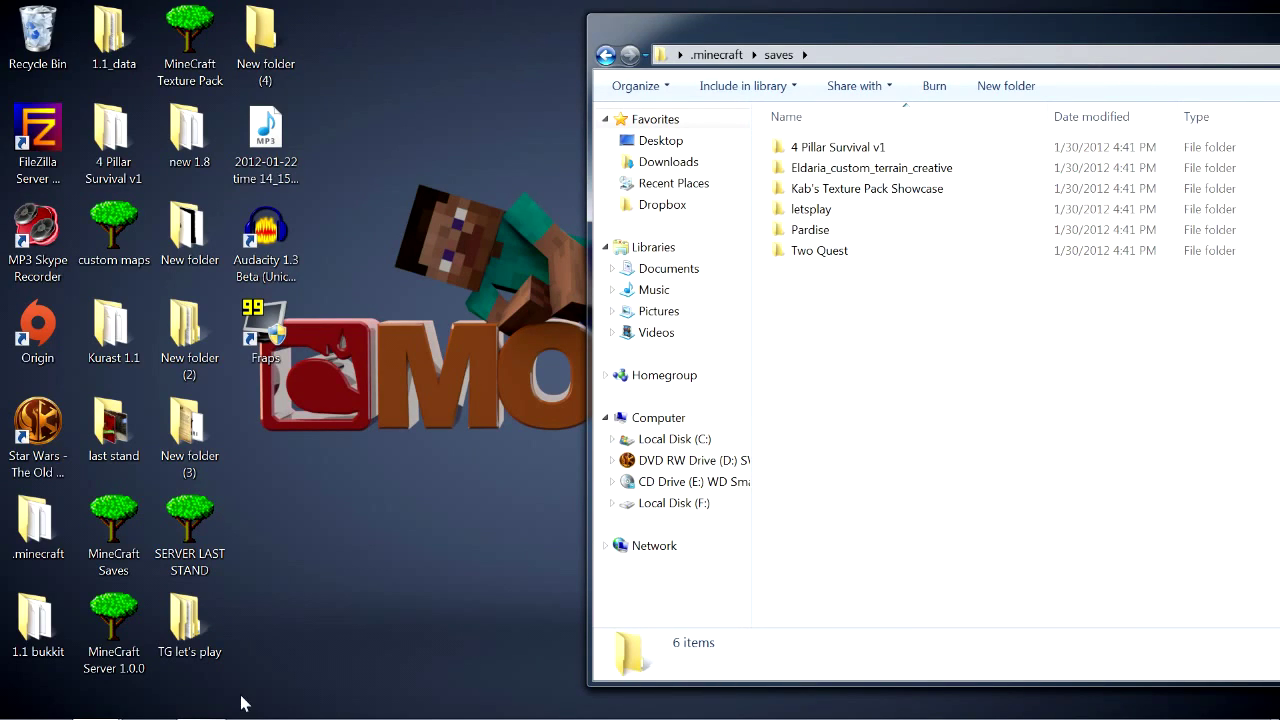
Find the Roaming folder by searching for %appdata% and open the saves folder inside its .minecraft folder.
left_click(30, 704)
left_click(120, 653)
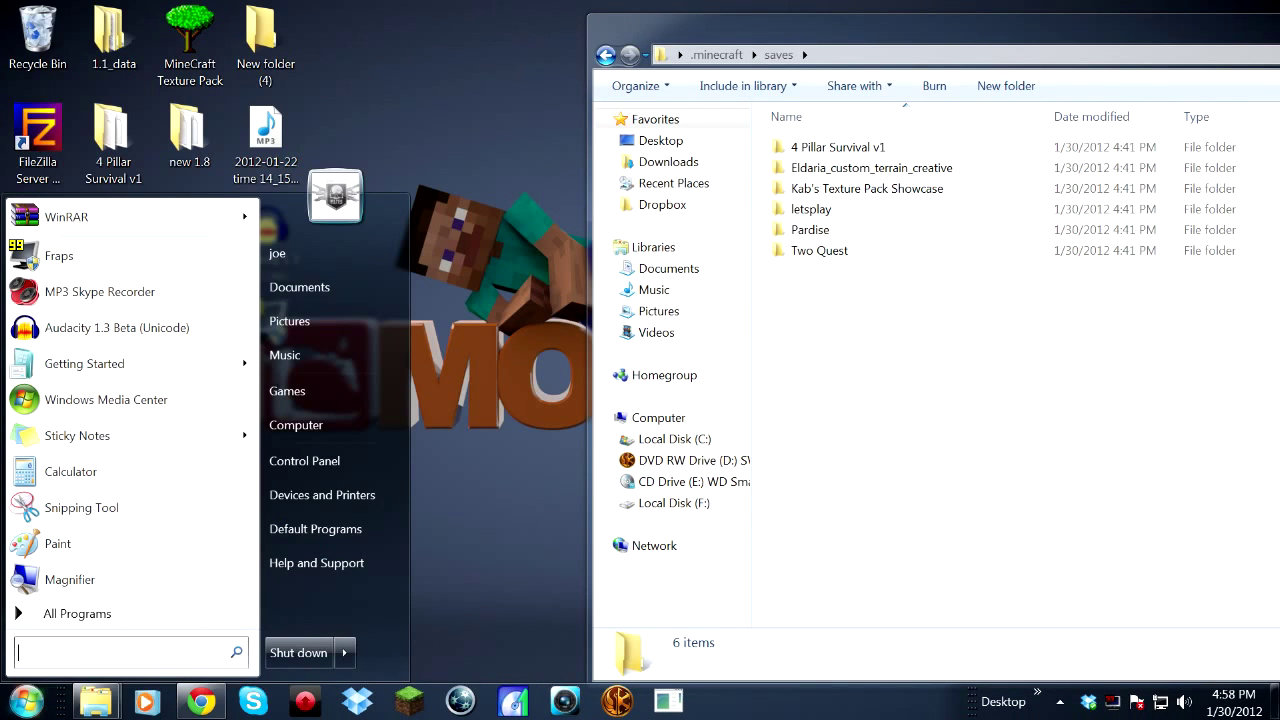
type("%appdata")
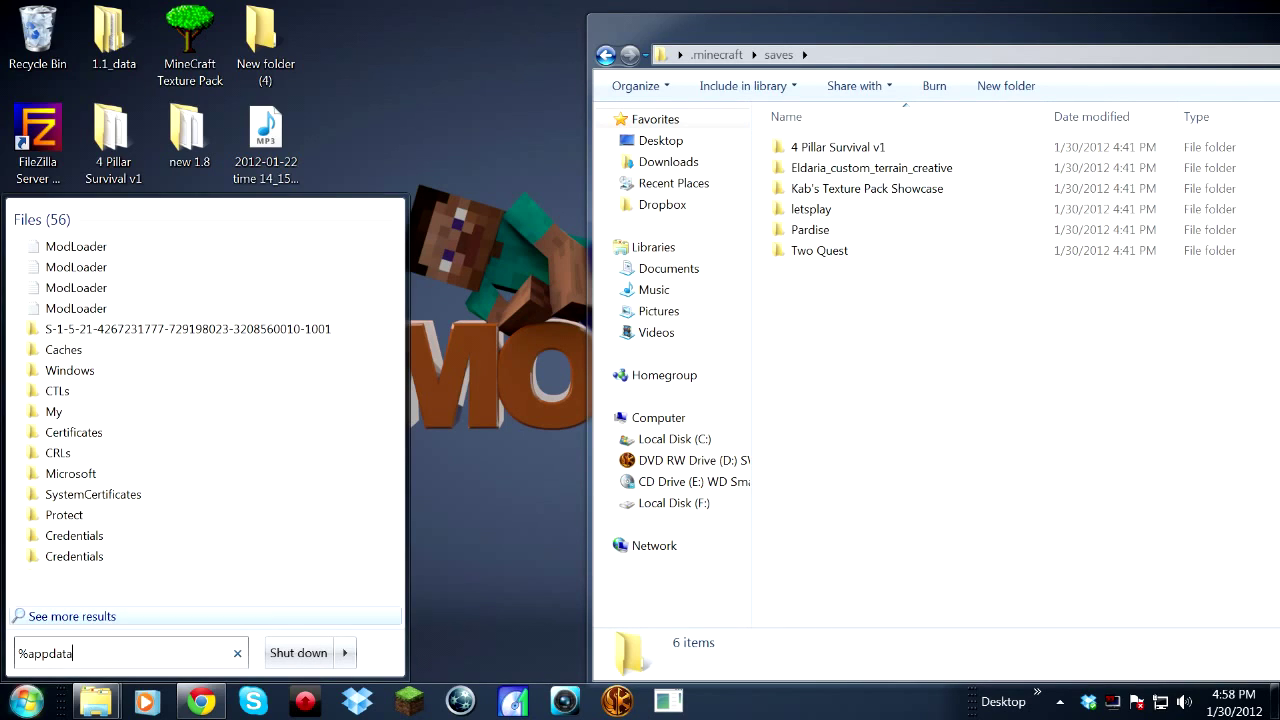
type("%")
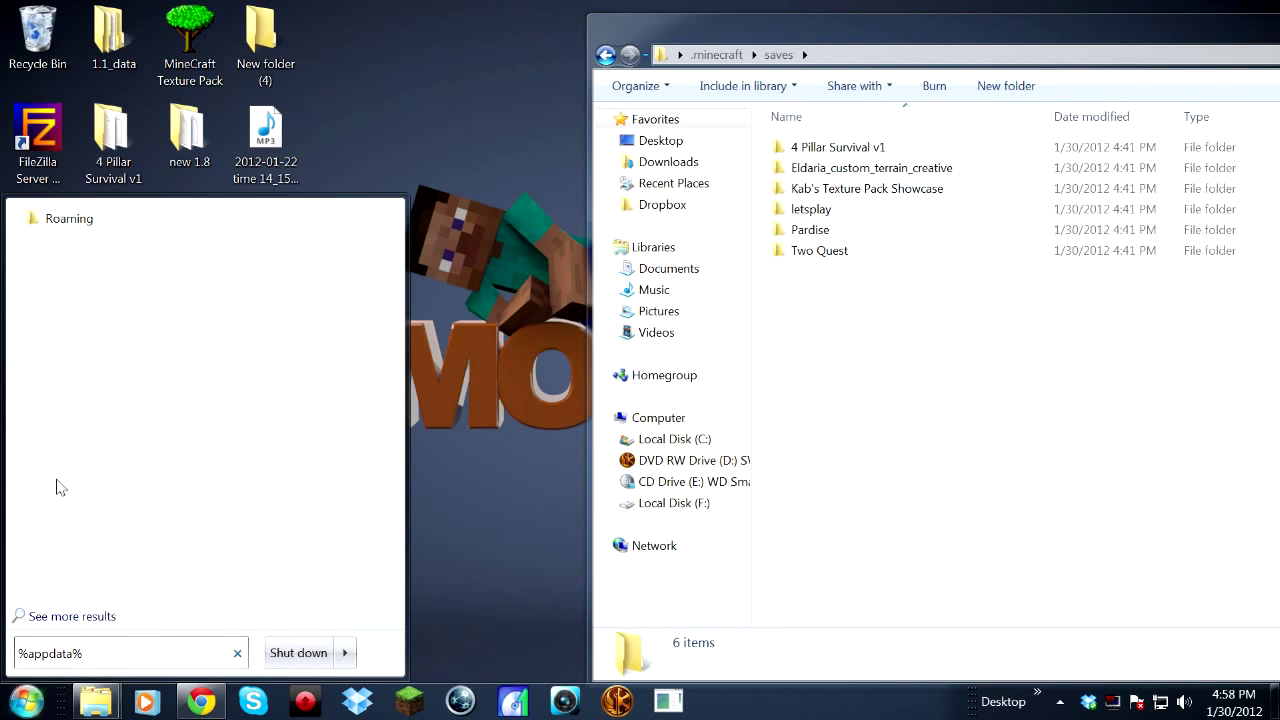
left_click(55, 219)
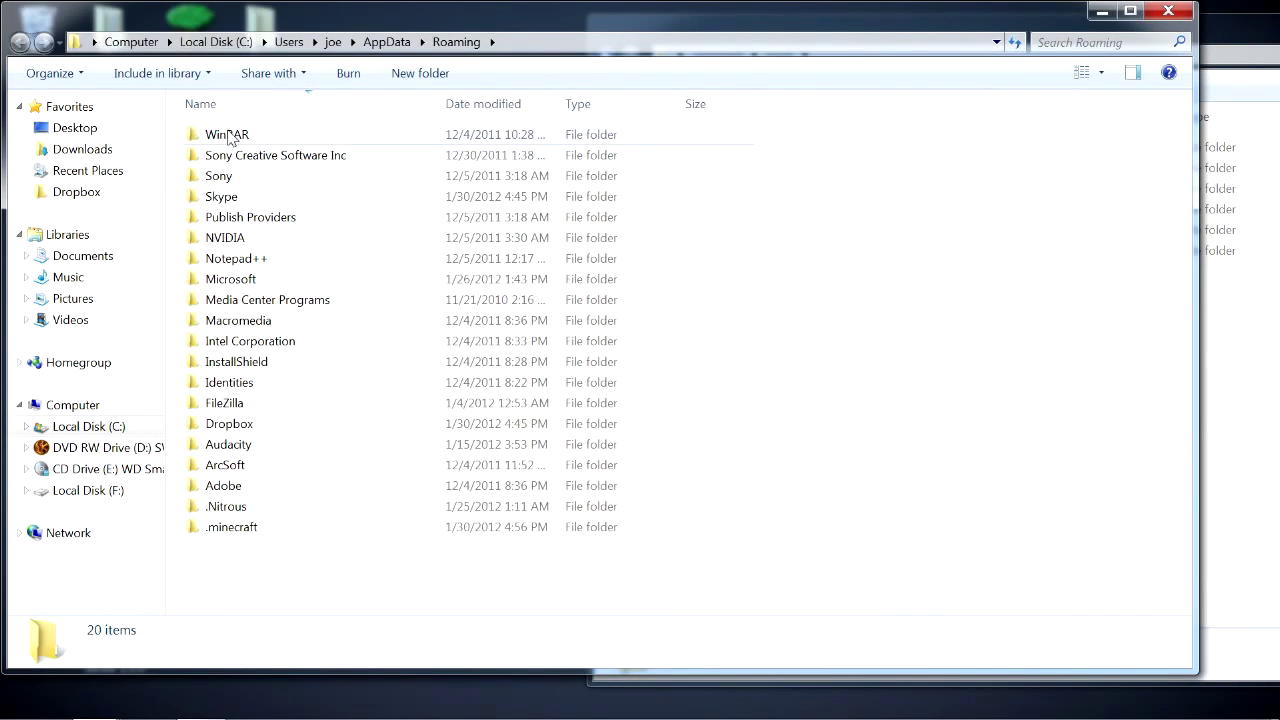
left_click(241, 530)
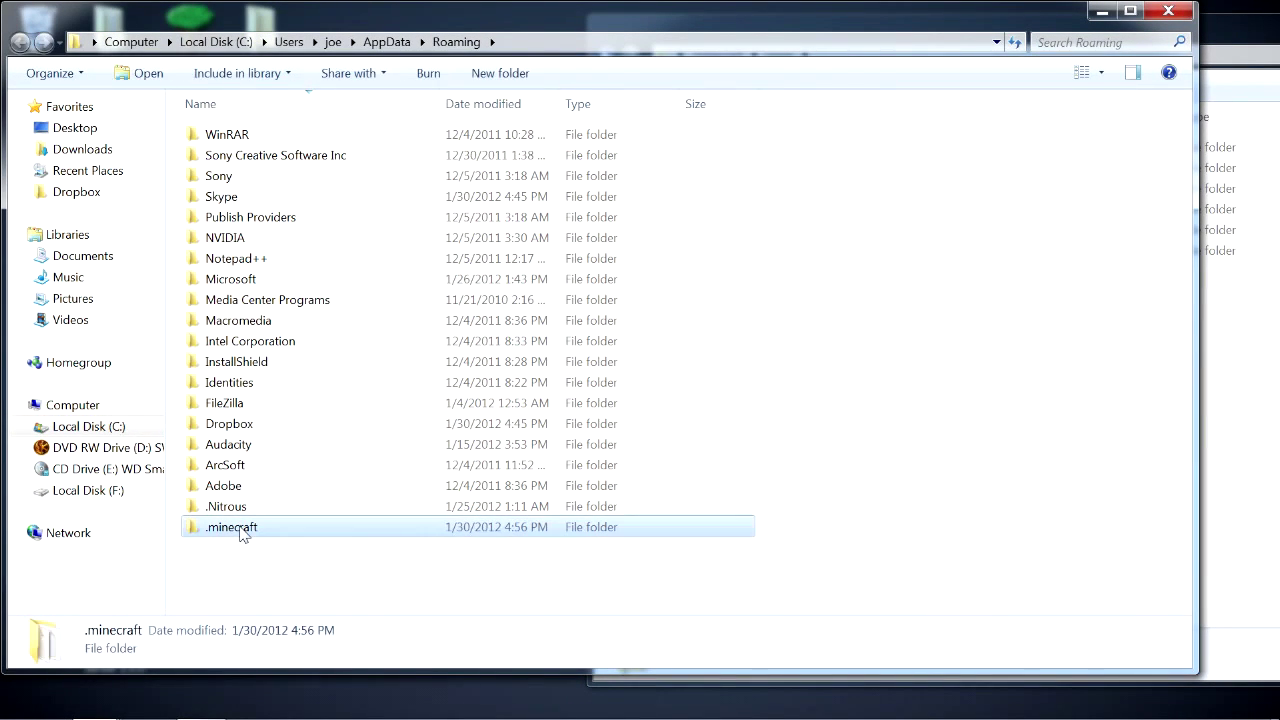
double_click(241, 530)
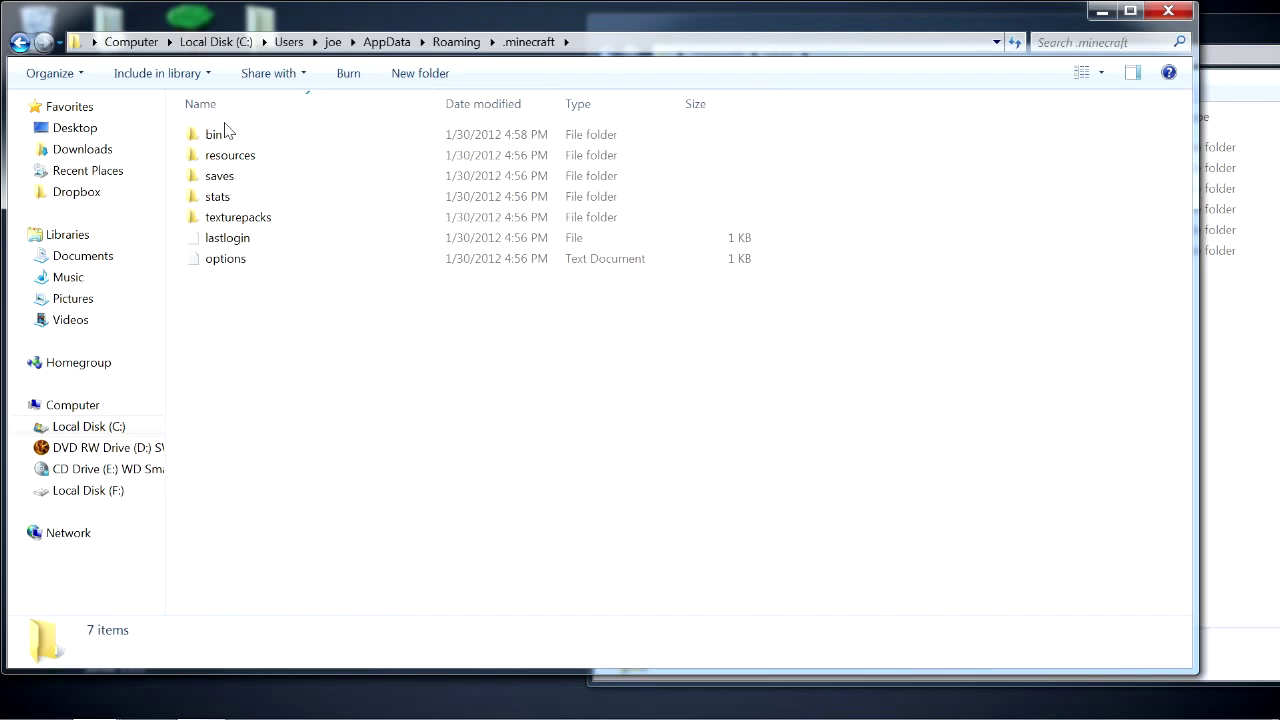
double_click(239, 183)
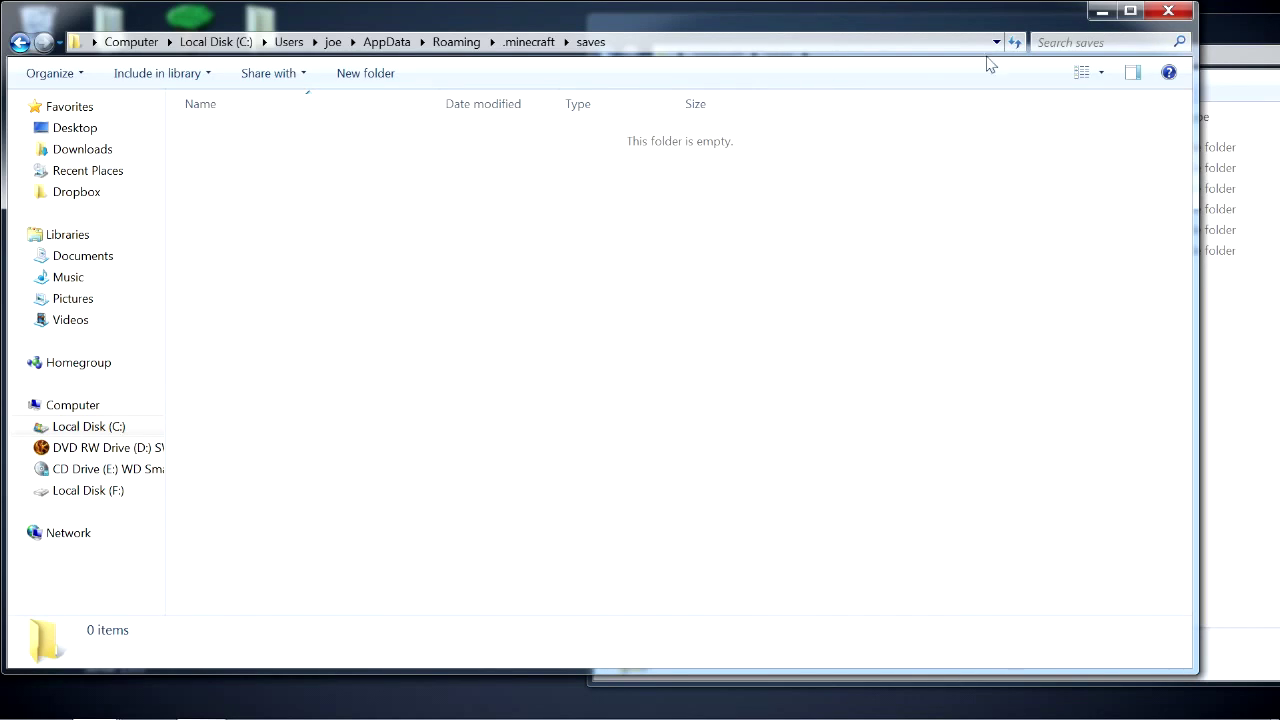
Move all six world folders from the desktop .minecraft saves folder into the Roaming .minecraft saves folder and close both windows.
left_click(1256, 37)
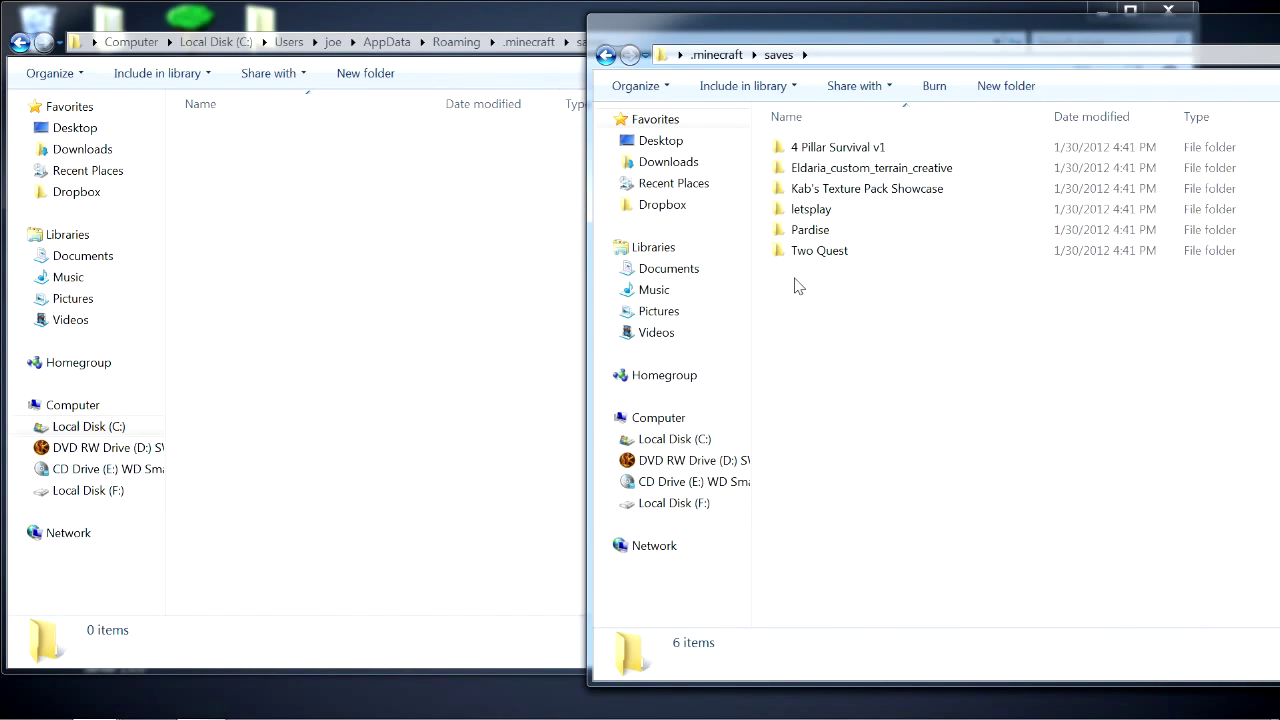
left_click_drag(795, 280, 848, 146)
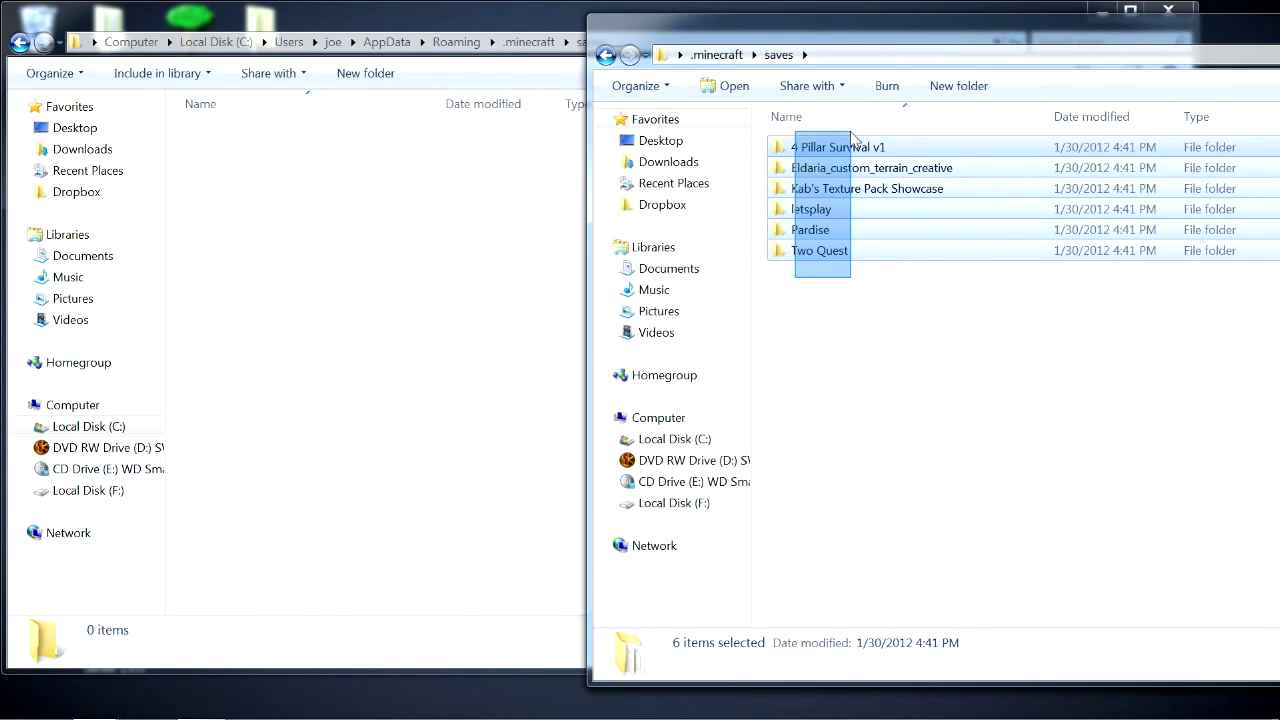
left_click_drag(851, 137, 851, 131)
left_click_drag(931, 189, 251, 274)
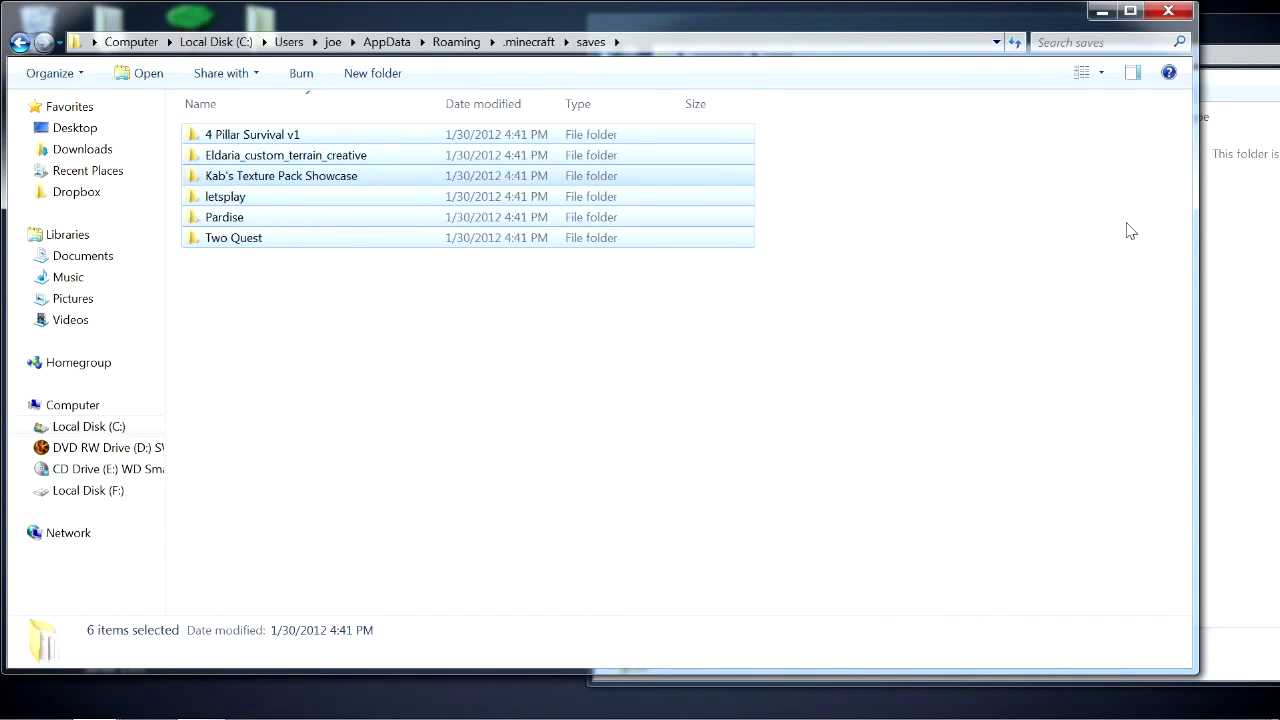
left_click(1165, 11)
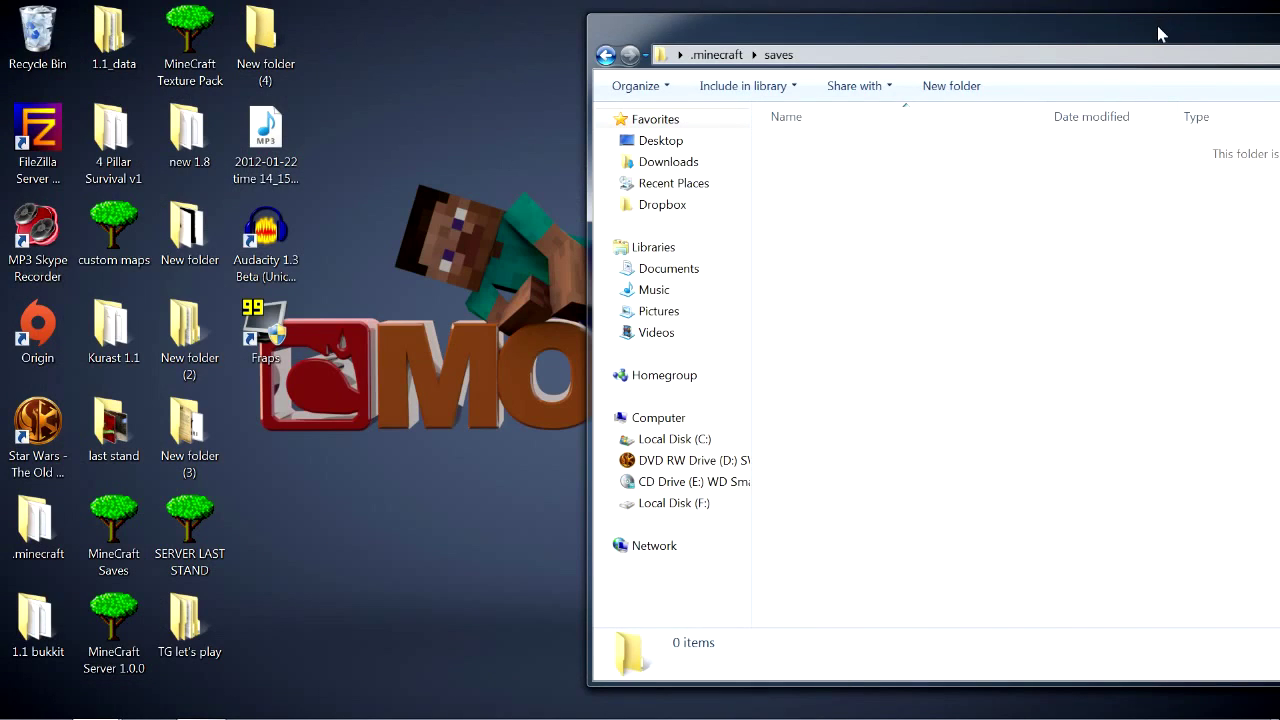
left_click_drag(1152, 36, 543, 80)
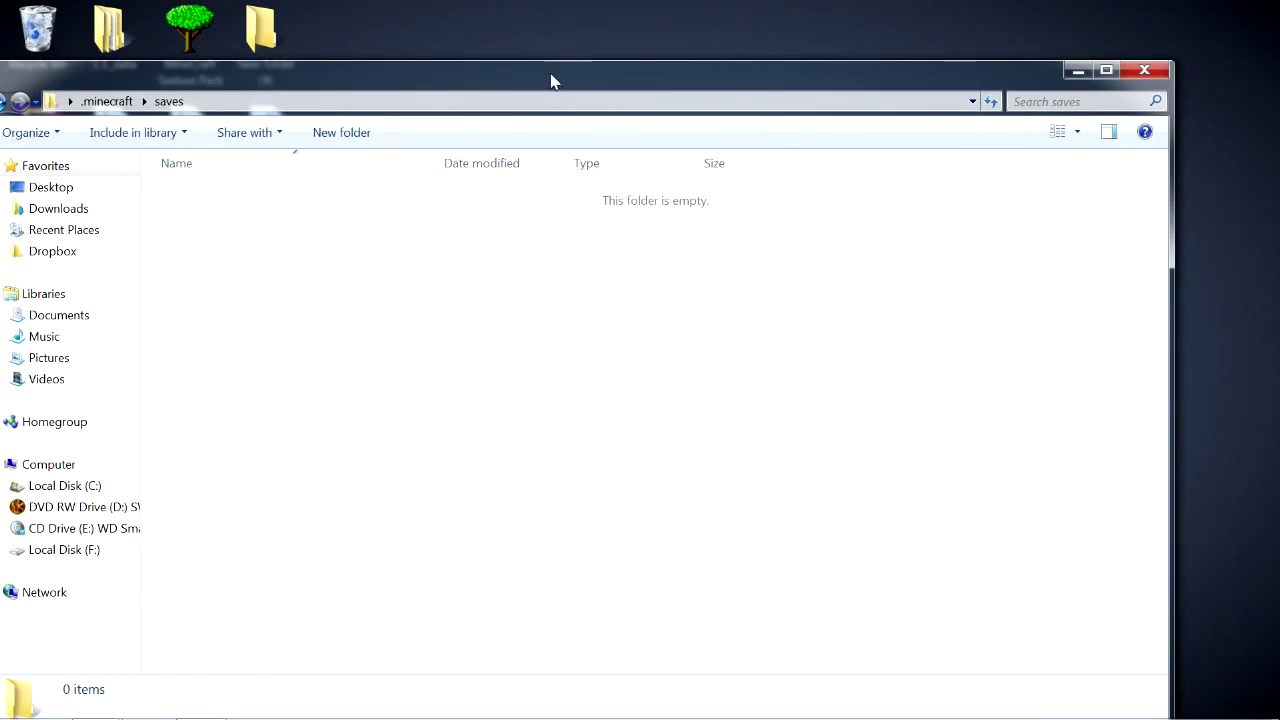
left_click(1143, 69)
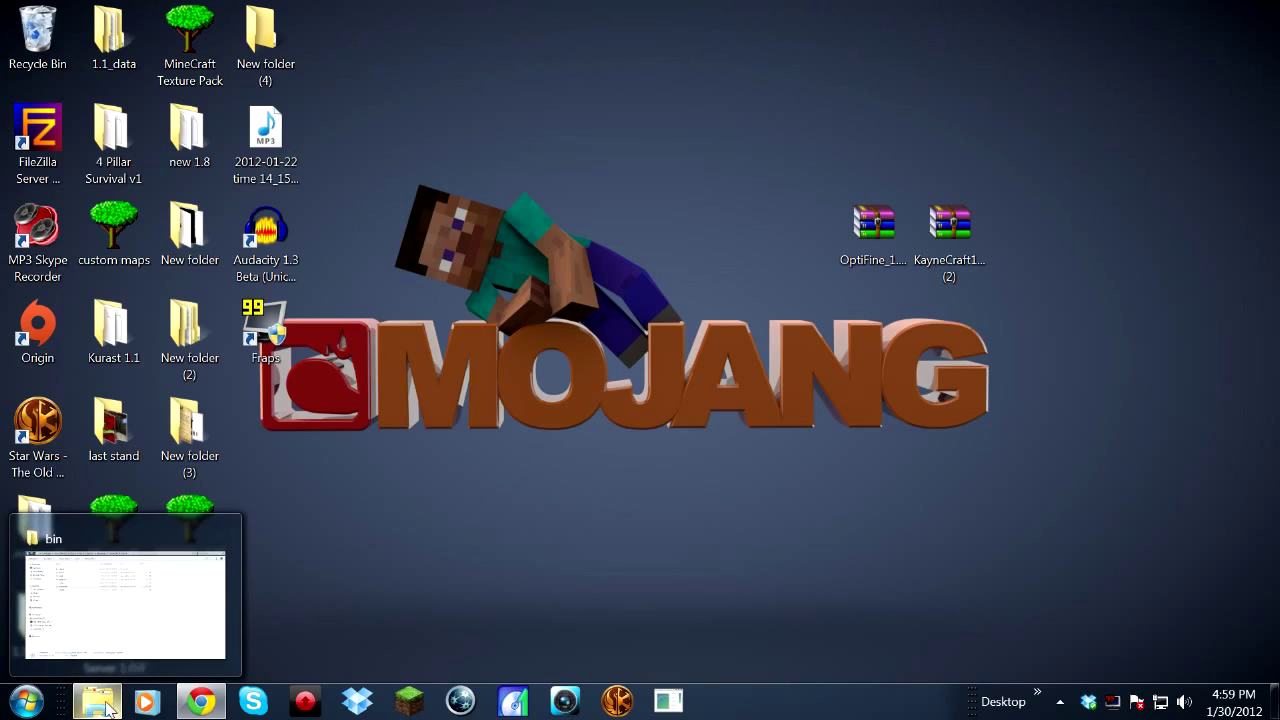
Restore the minimised bin folder window, return it to the .minecraft folder and close it.
left_click(107, 707)
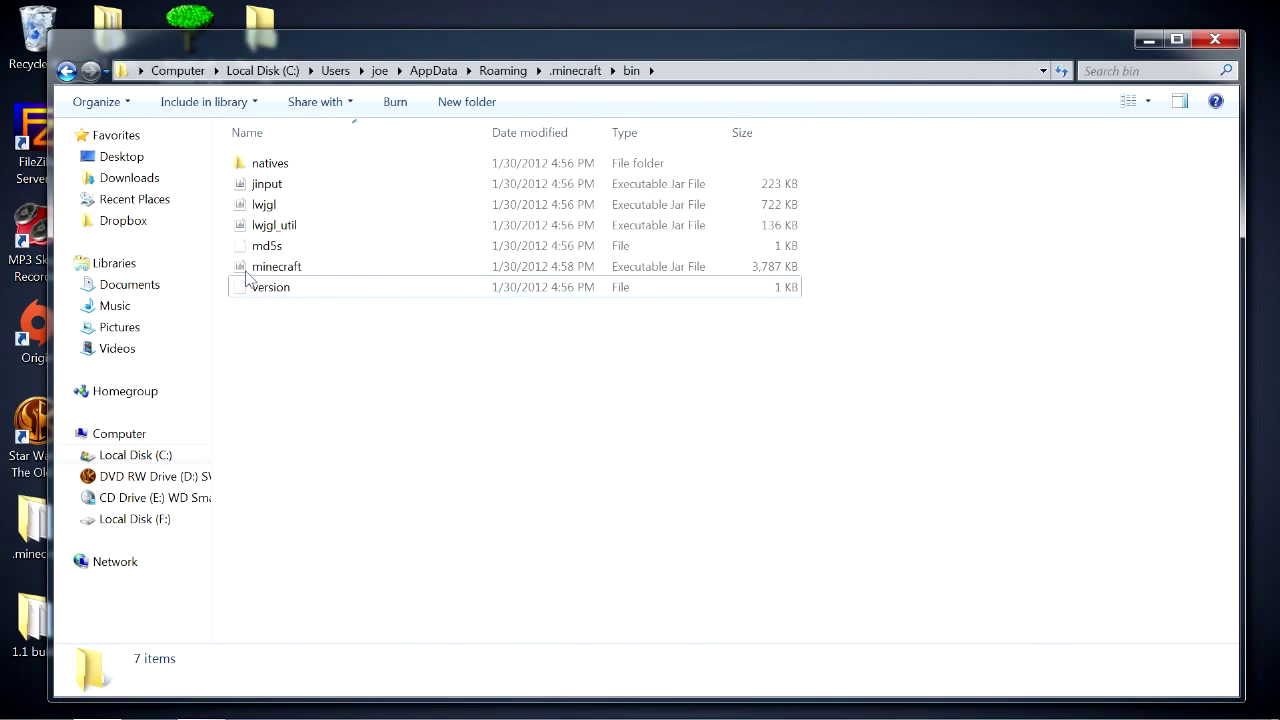
left_click(67, 72)
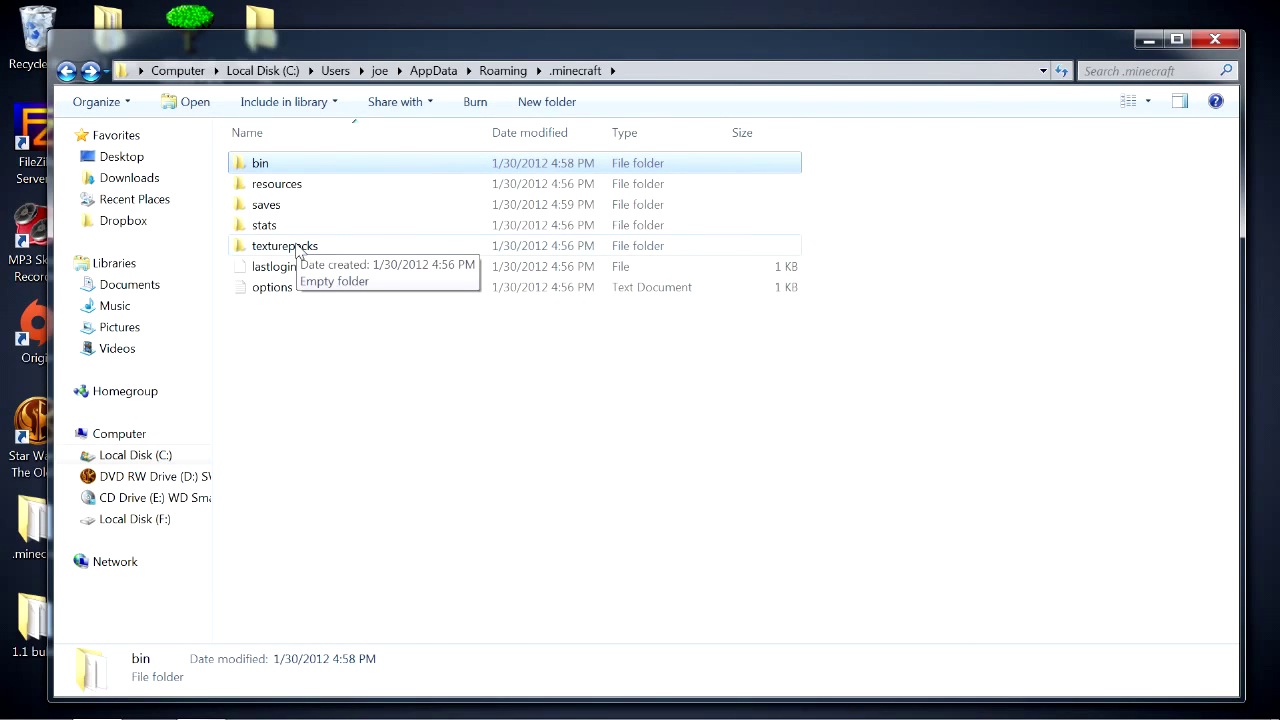
left_click(1214, 39)
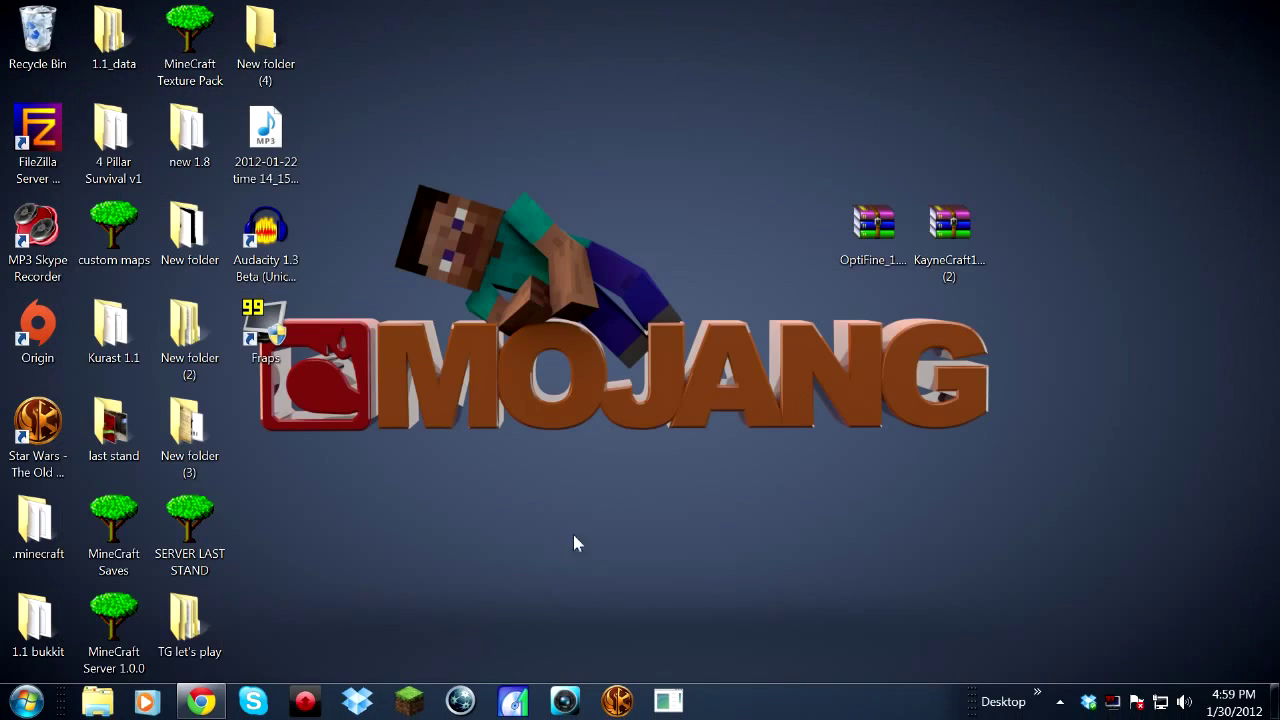
Reopen the Roaming .minecraft folder through an %appdata% search and check the world folders in its saves folder.
key("super")
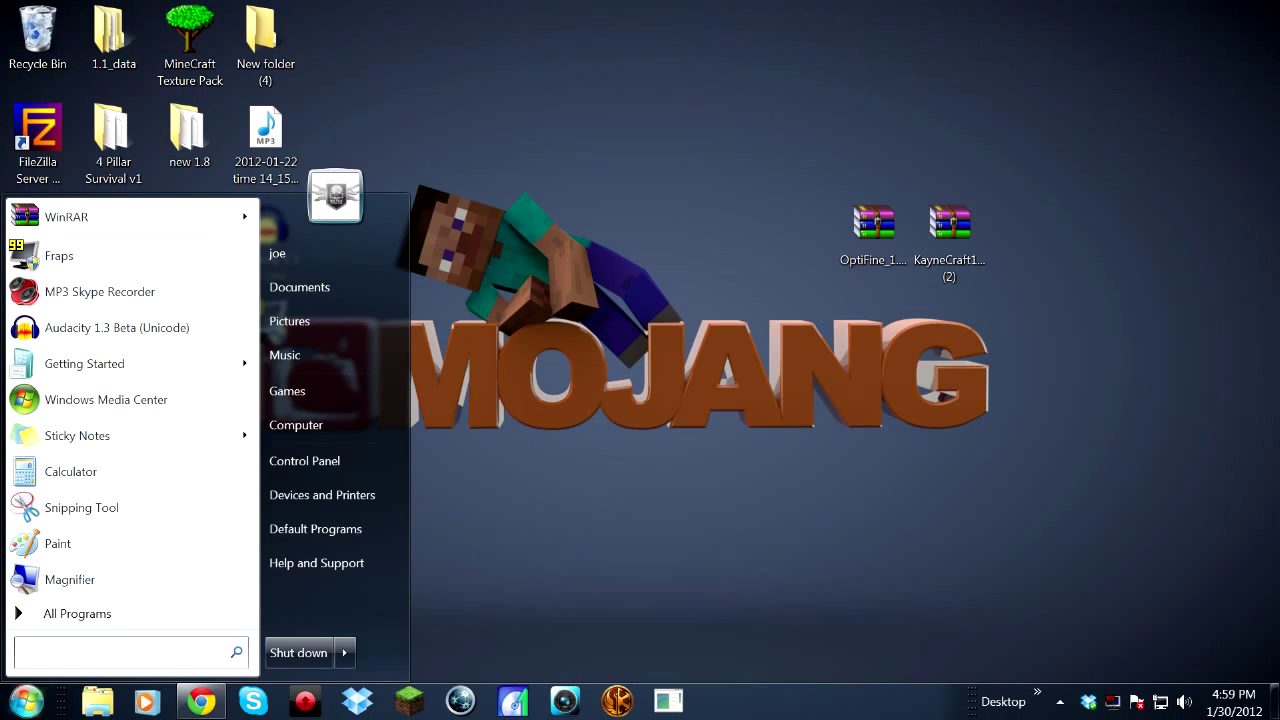
type("%")
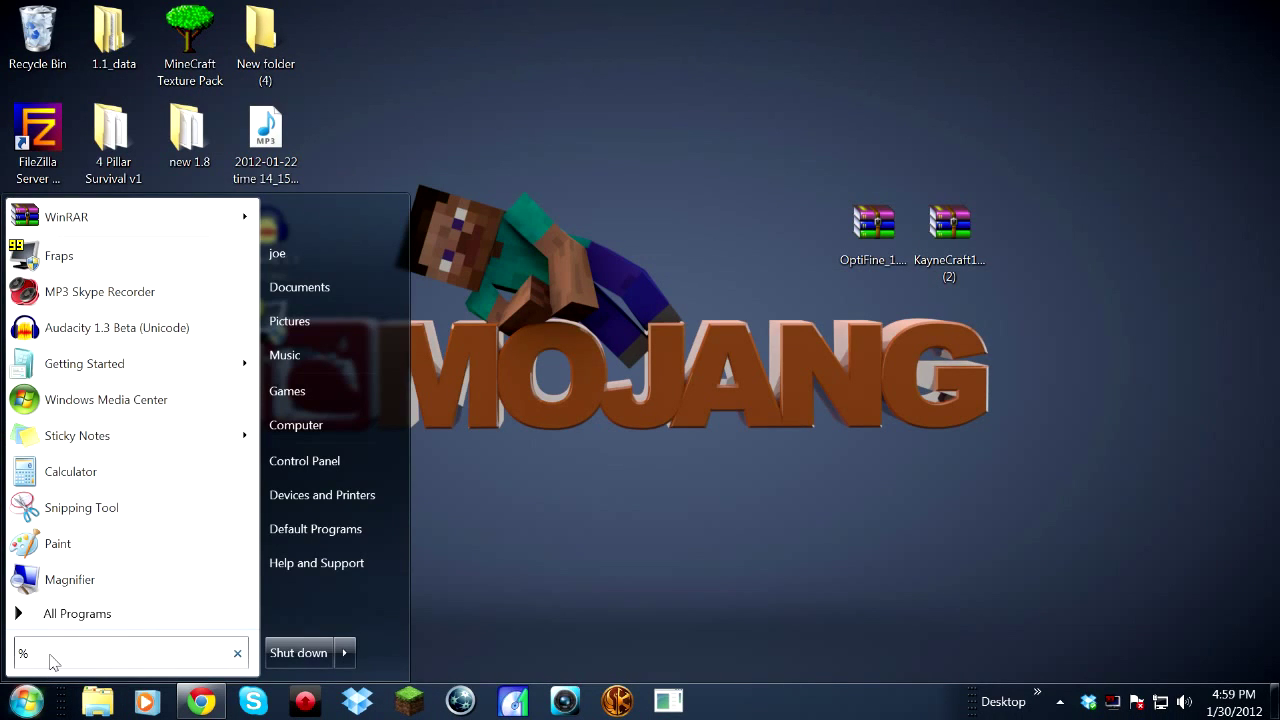
type("appdata")
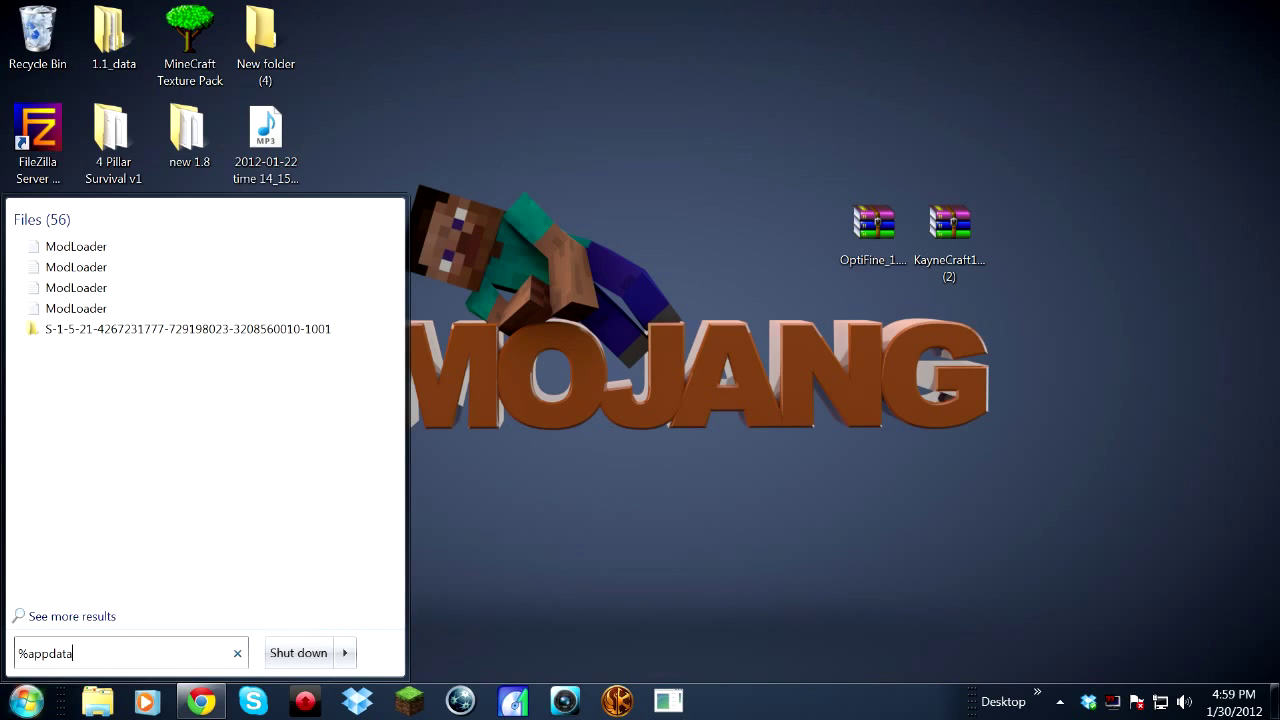
type("%")
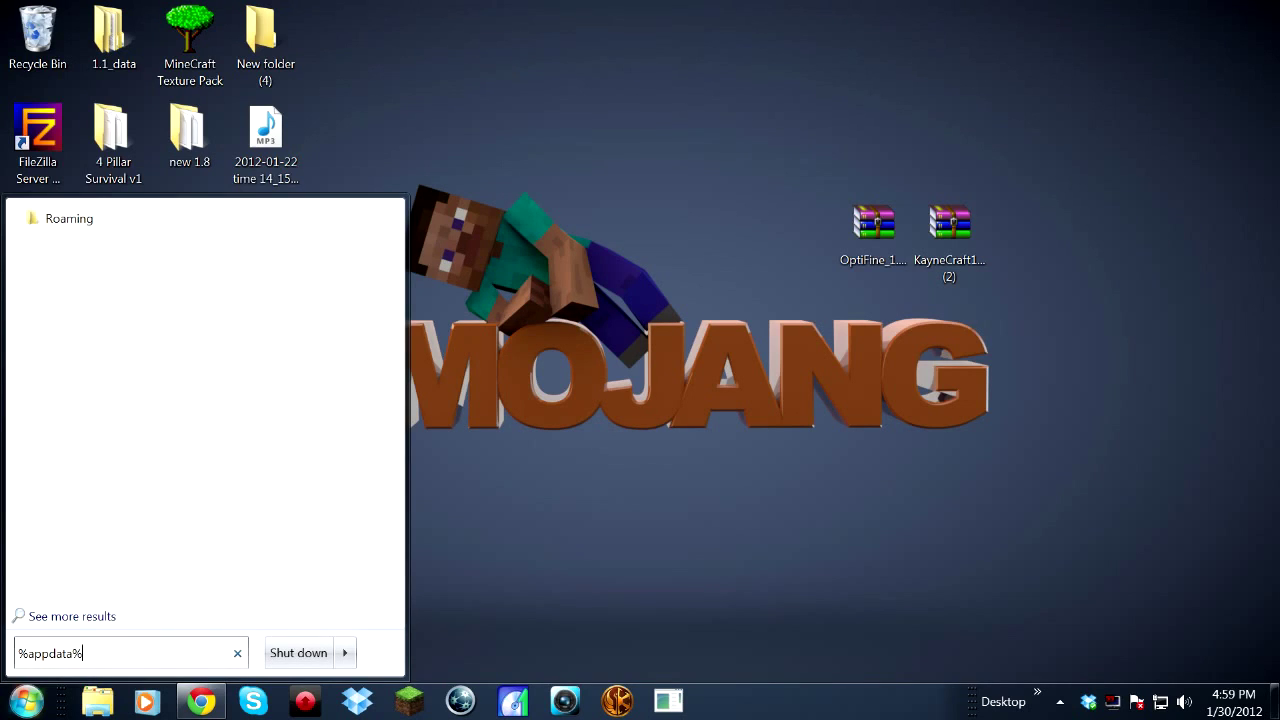
left_click(58, 220)
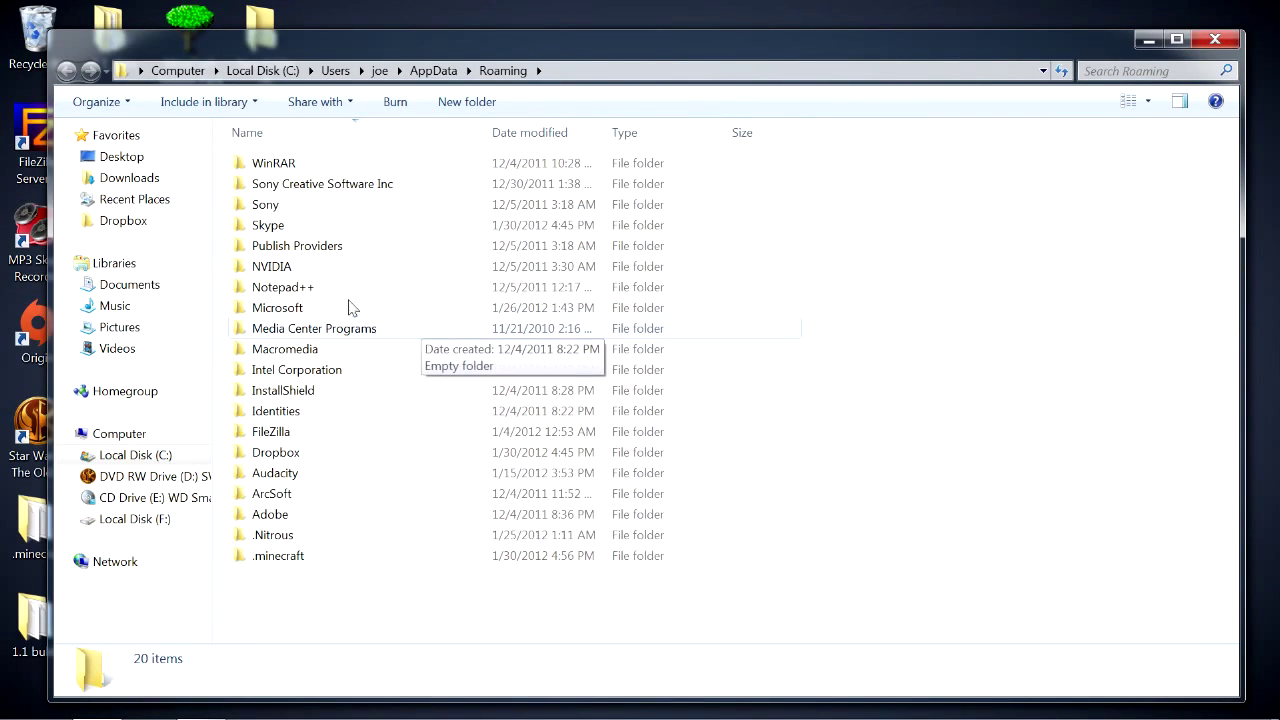
double_click(280, 558)
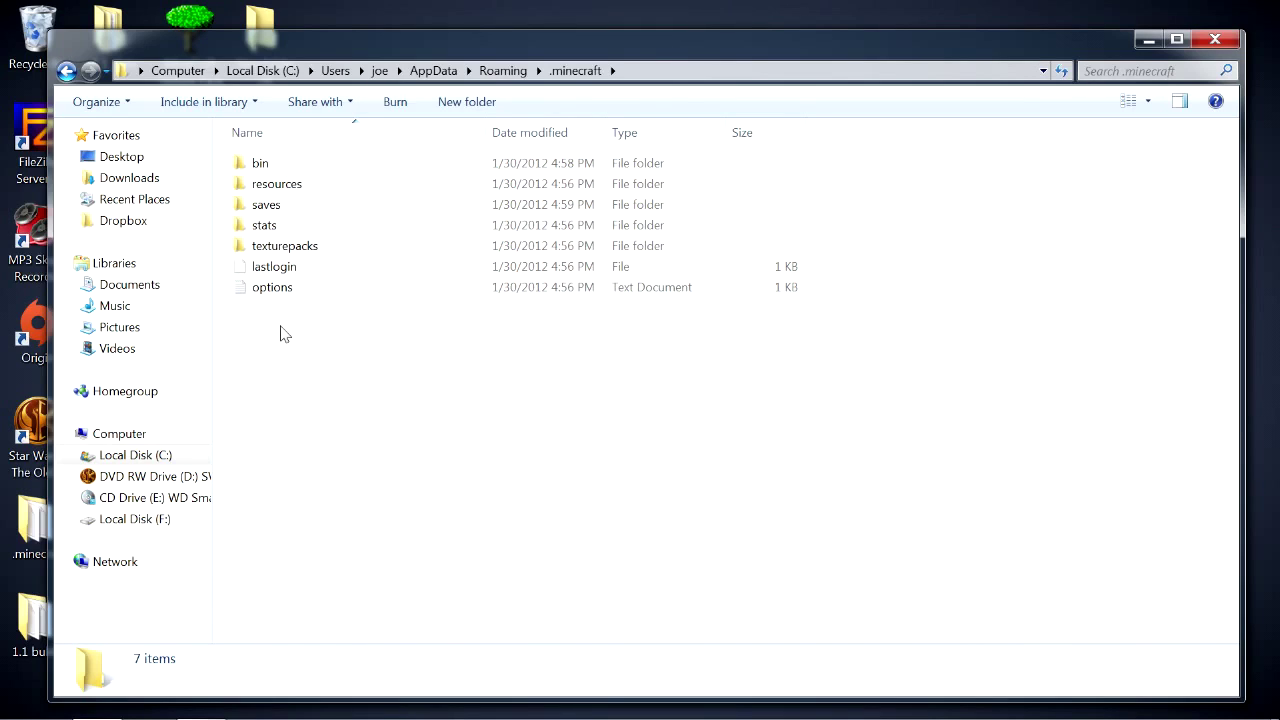
left_click(290, 208)
double_click(288, 206)
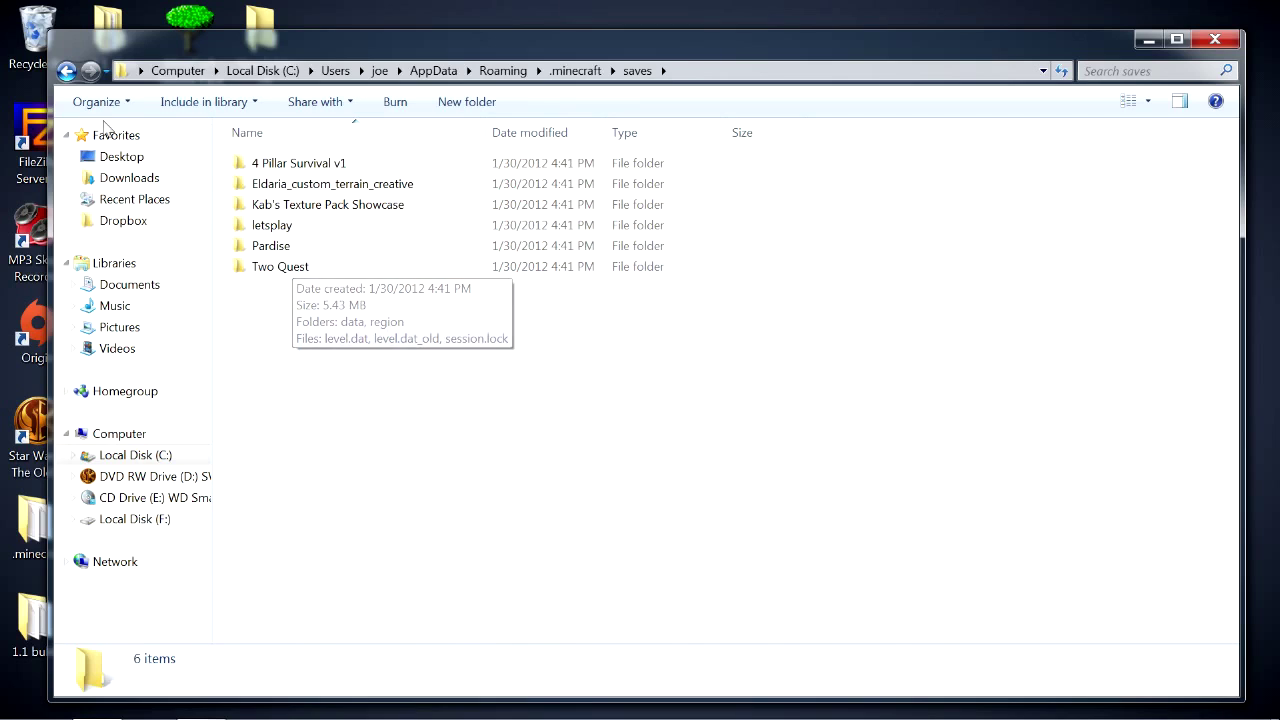
Move the KayneCraft1.8.5x128 (2) archive from the desktop into the texturepacks folder of .minecraft and close the window.
left_click(68, 73)
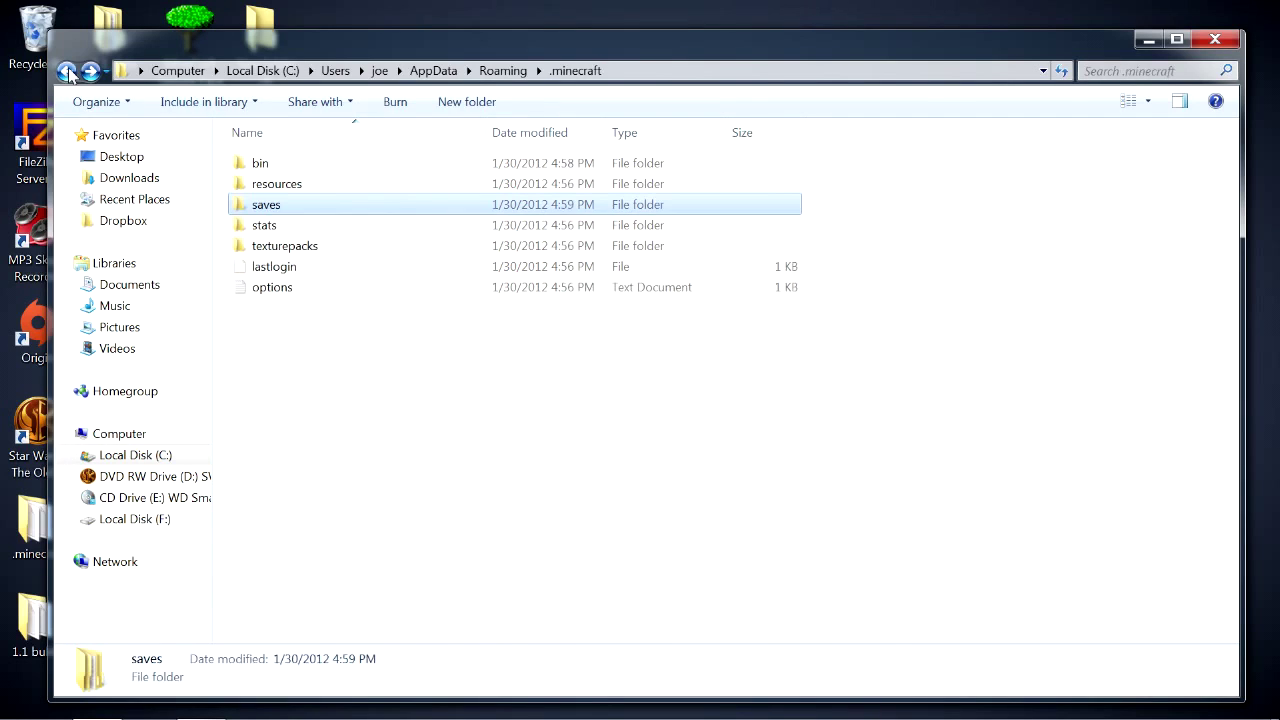
double_click(303, 254)
left_click_drag(1111, 46, 1235, 315)
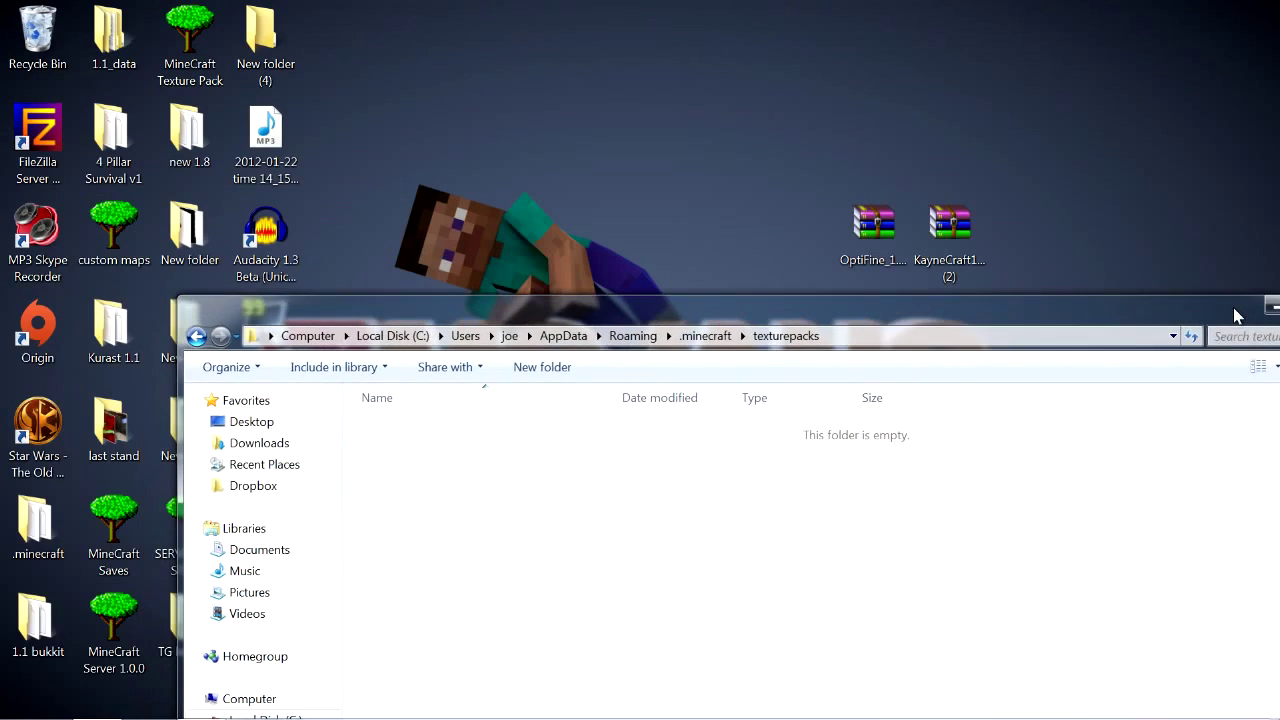
left_click_drag(973, 276, 466, 541)
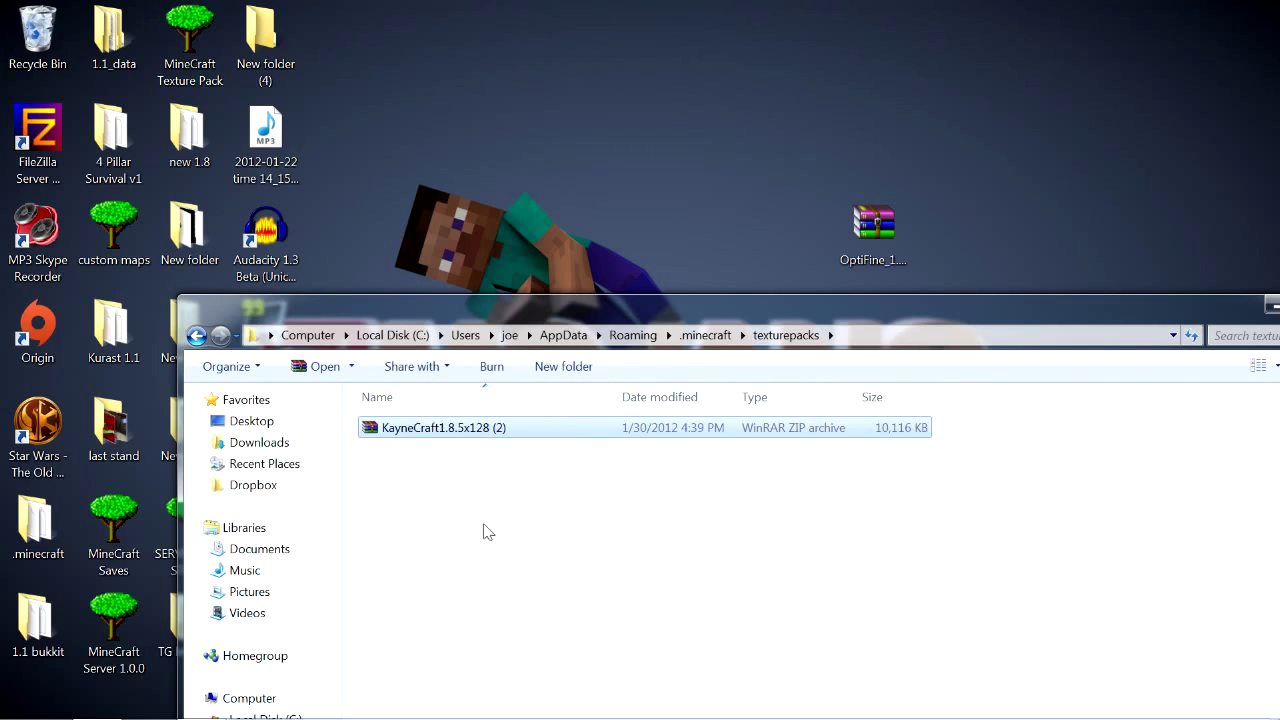
left_click_drag(887, 316, 763, 58)
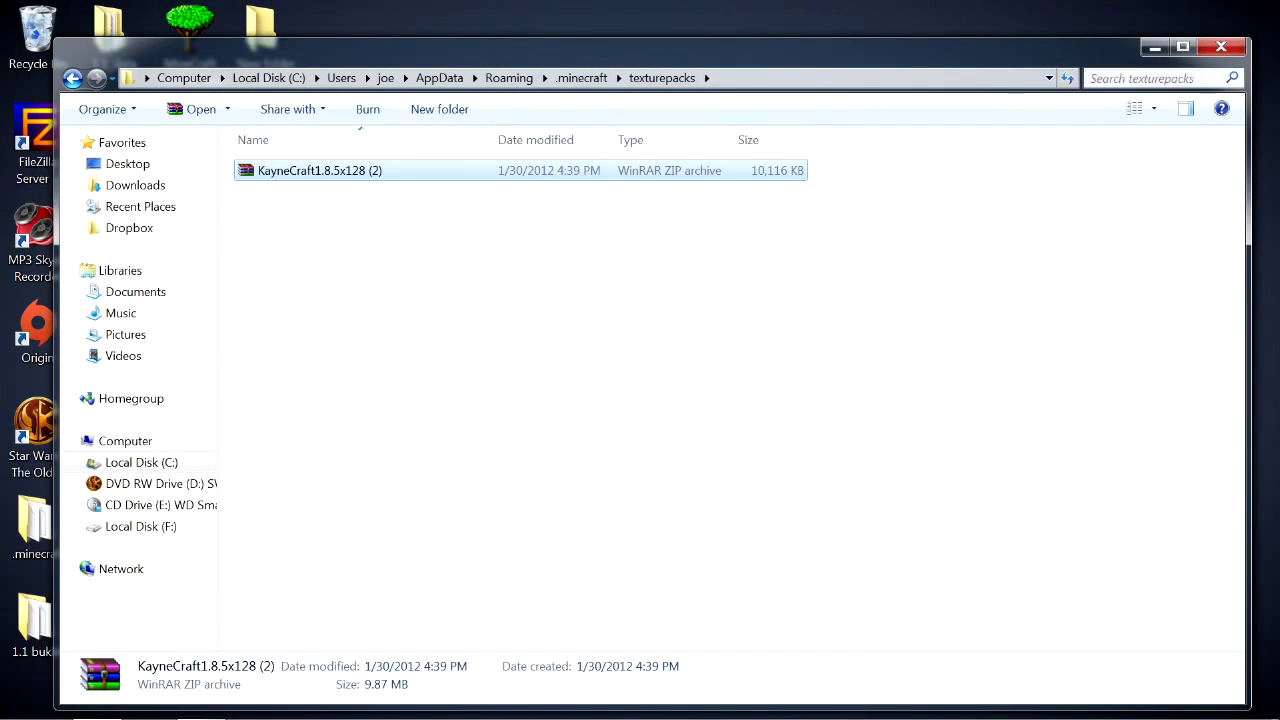
left_click(1220, 47)
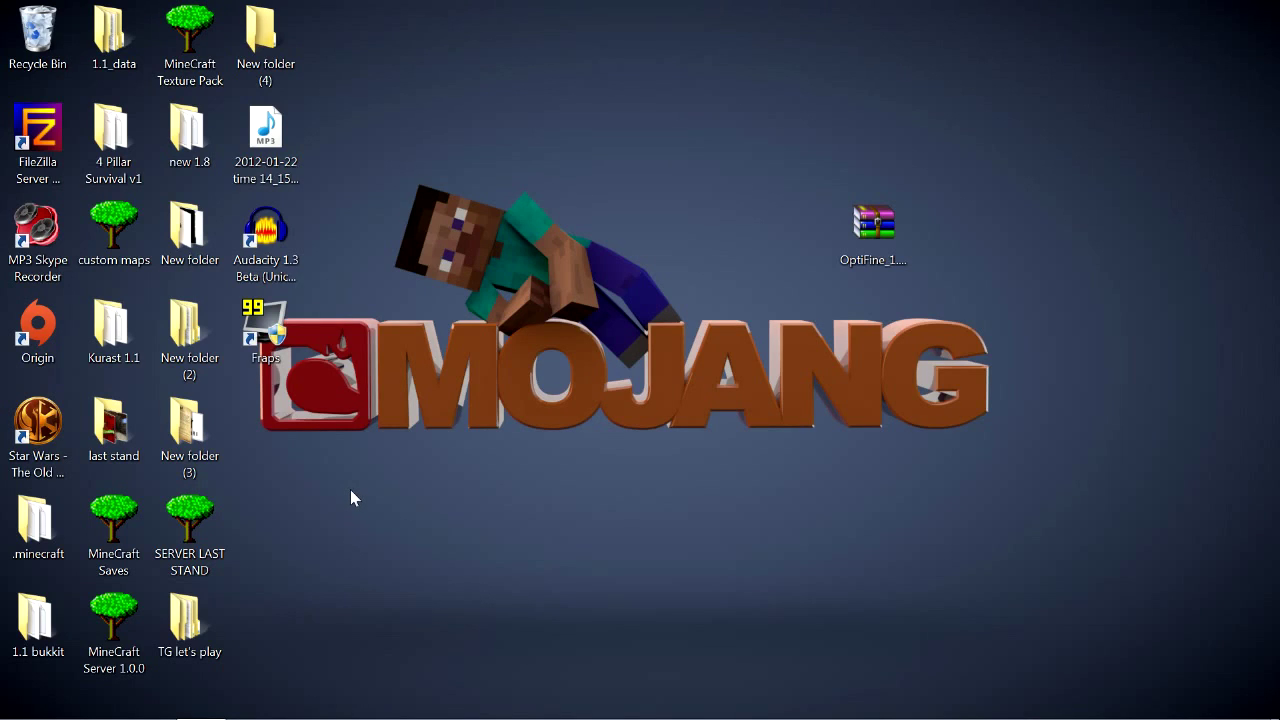
Launch Minecraft, log in with the account details already filled in and maximise the game window.
mouse_move(405, 716)
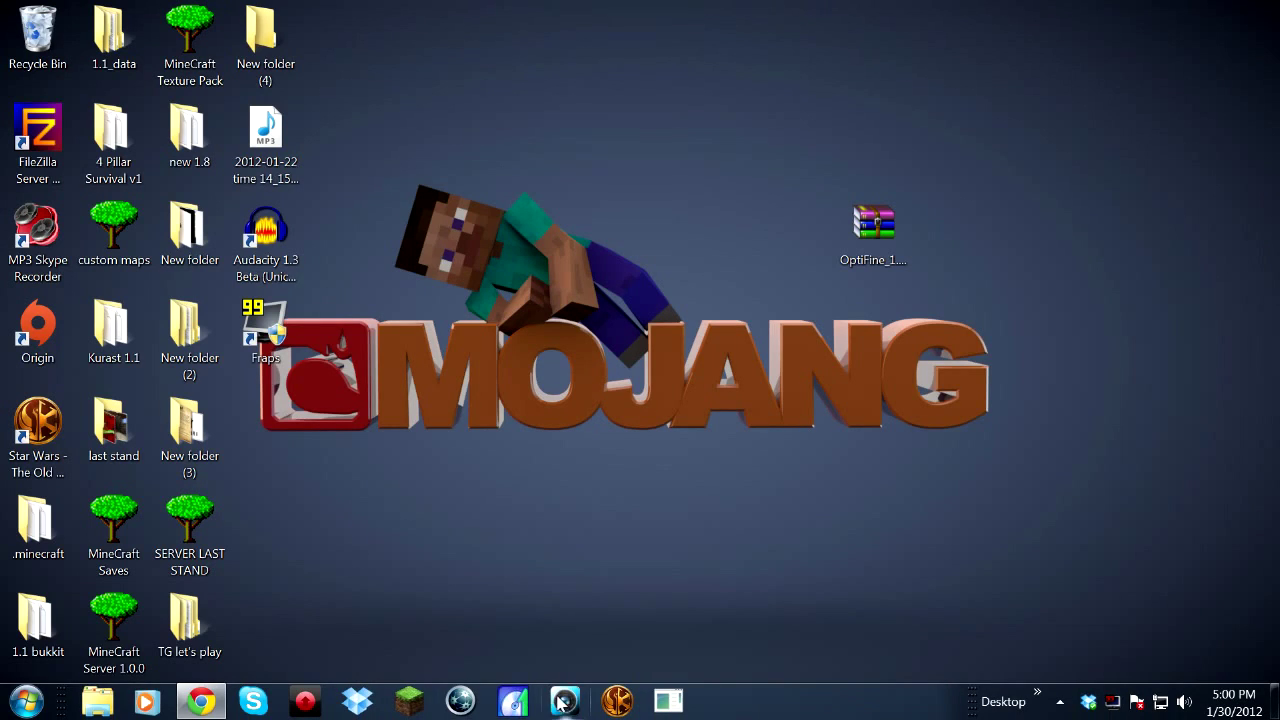
left_click(411, 704)
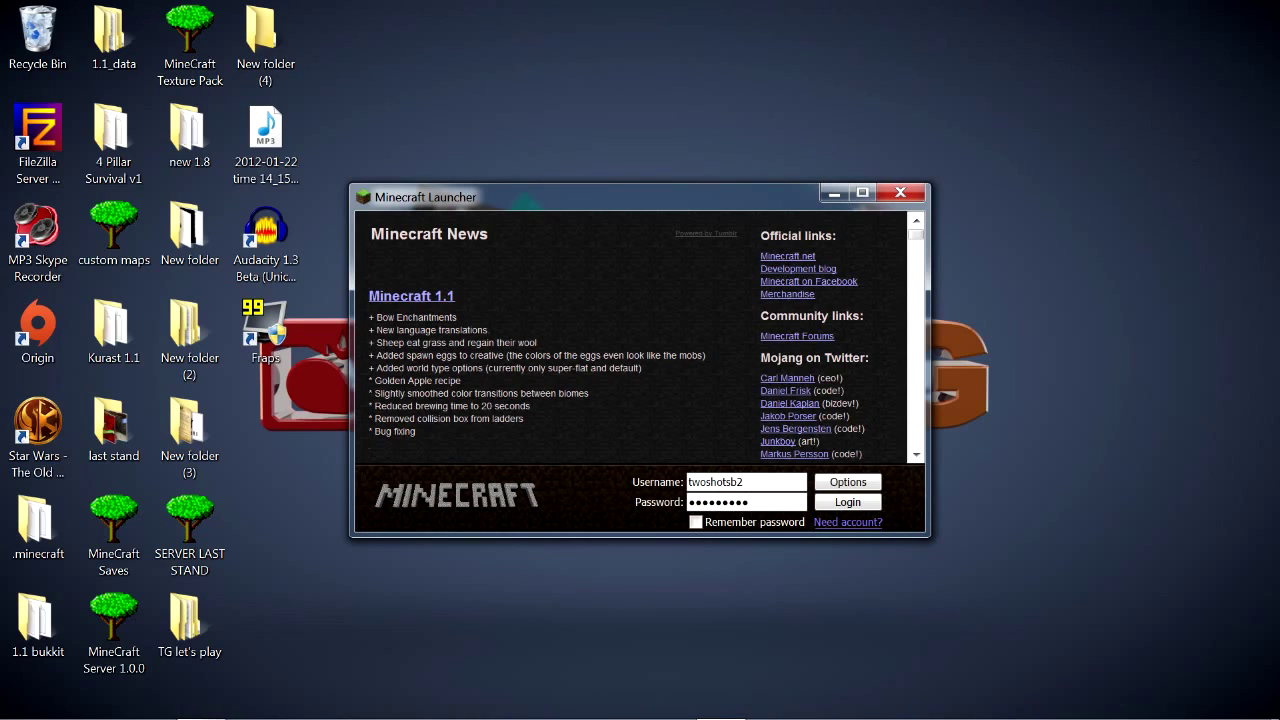
left_click(842, 504)
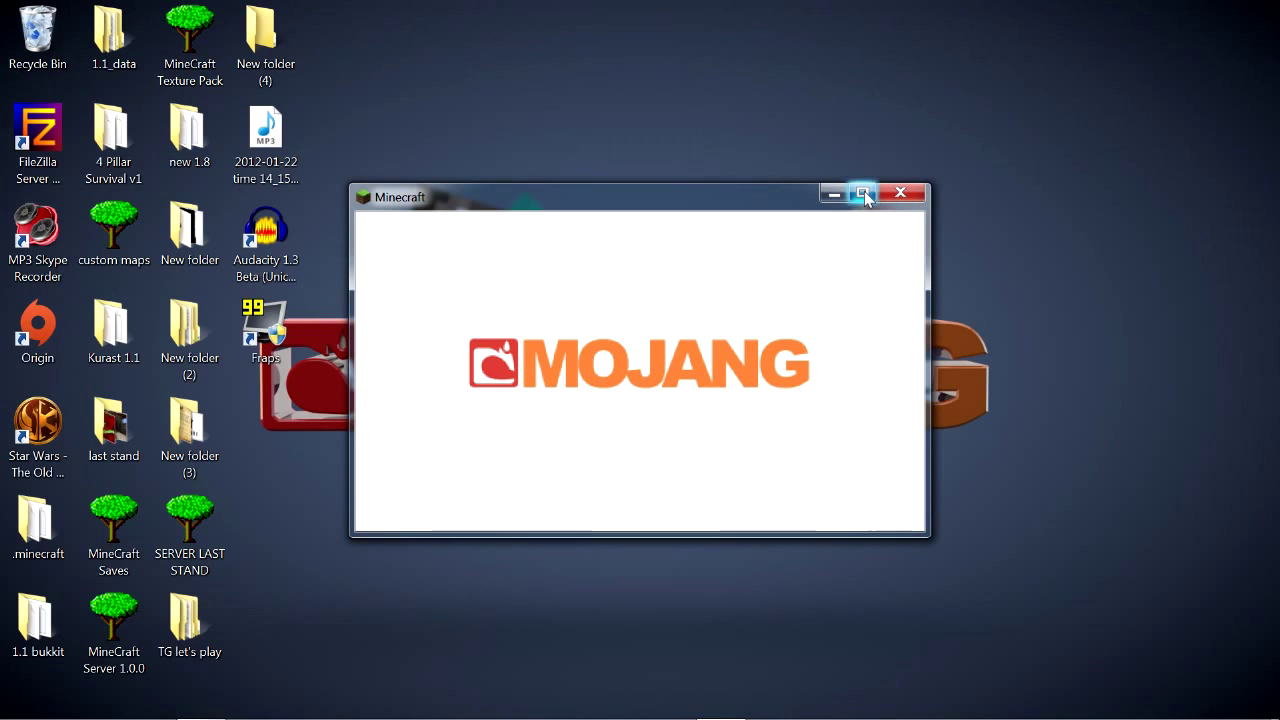
left_click(862, 192)
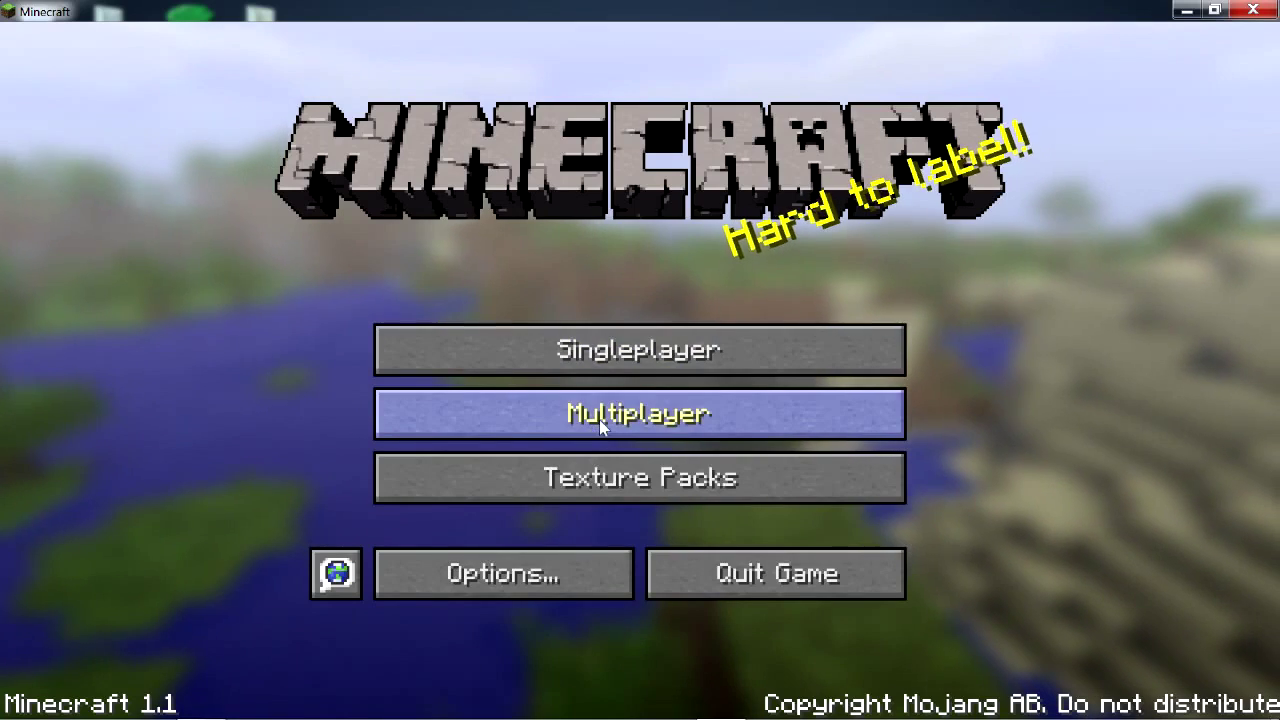
Check the available texture packs and return to the main menu without switching packs.
left_click(608, 477)
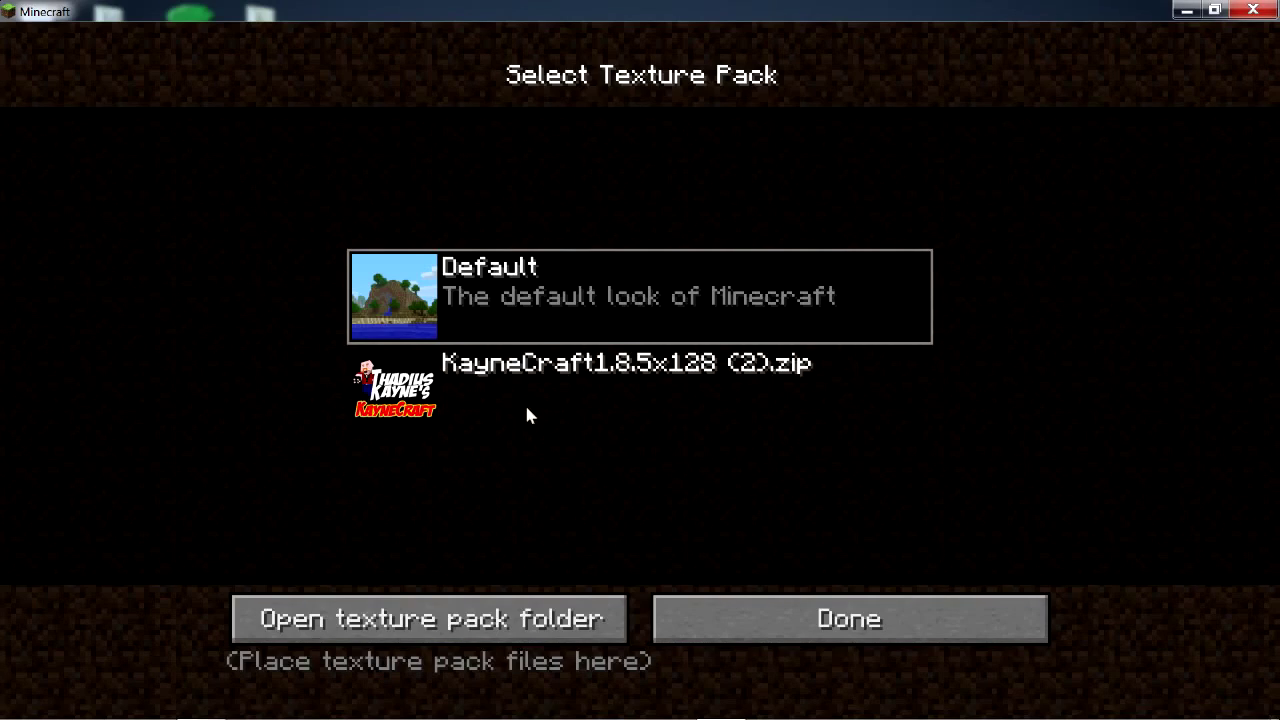
left_click(792, 602)
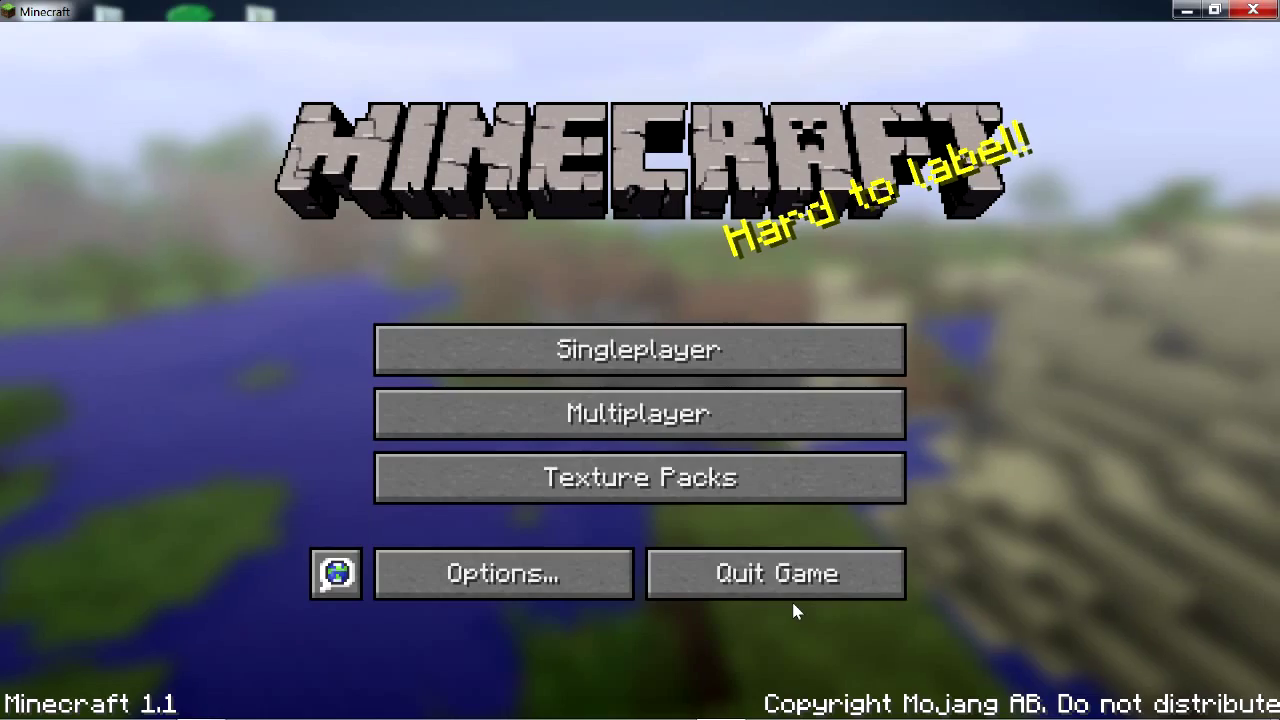
Look through the singleplayer world list and load the 4 Pillar Survival v1 world.
left_click(604, 353)
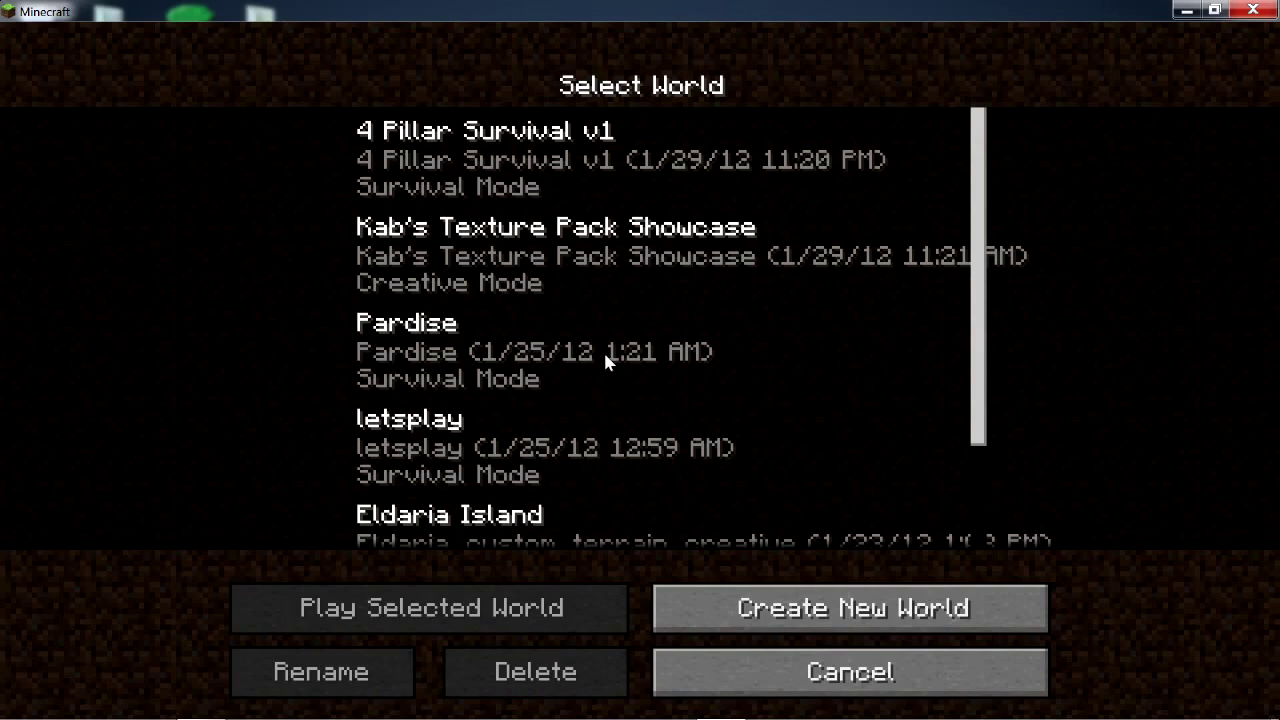
scroll(678, 435, "down", 3)
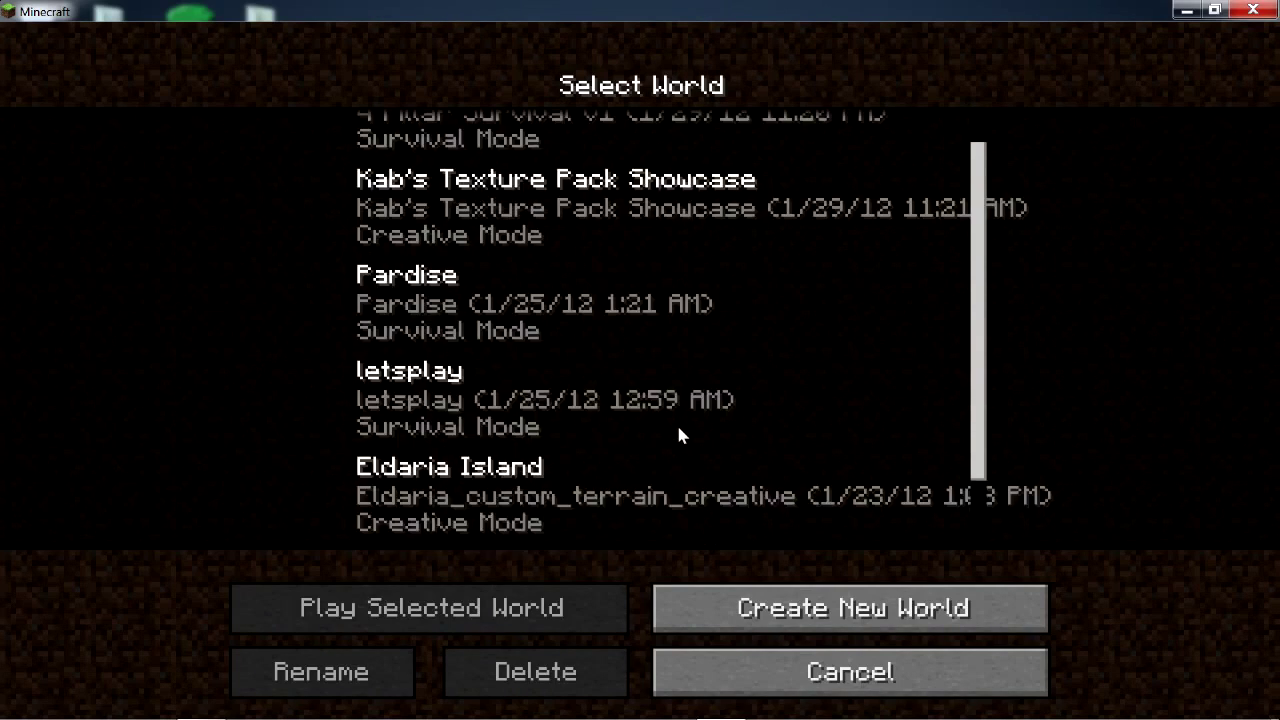
scroll(678, 435, "up", 3)
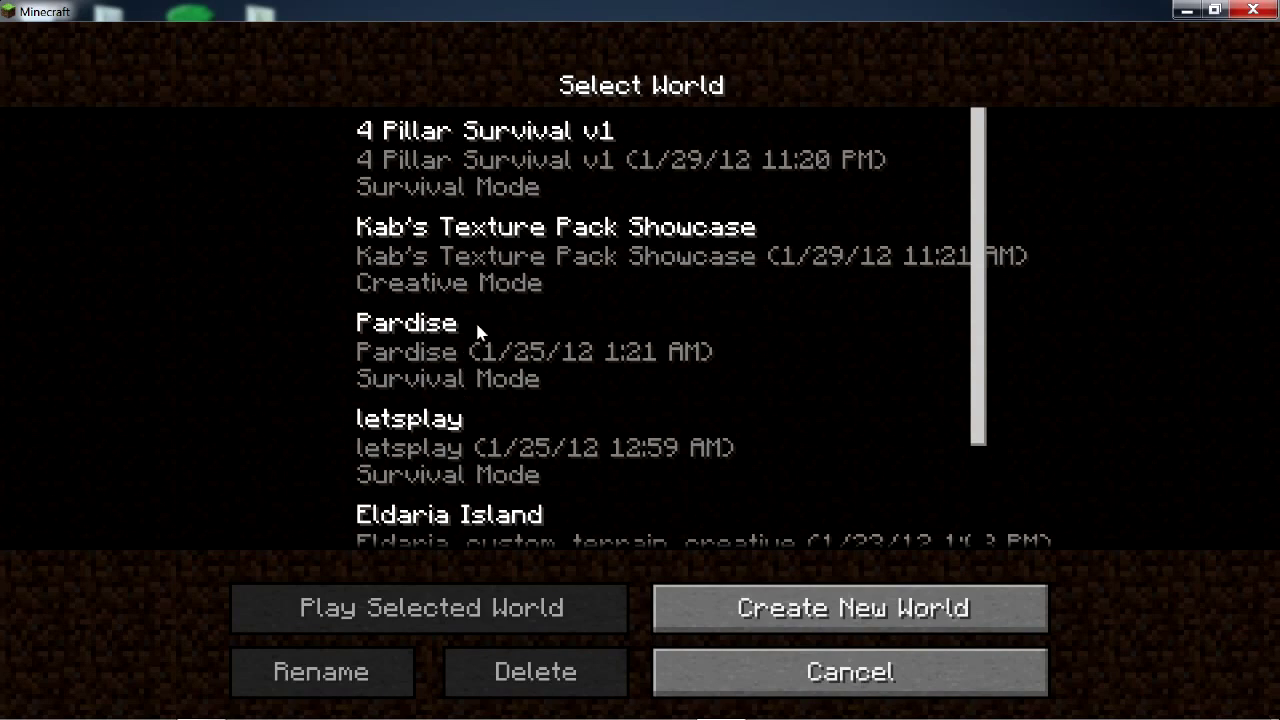
scroll(543, 377, "down", 3)
scroll(543, 375, "up", 3)
double_click(488, 177)
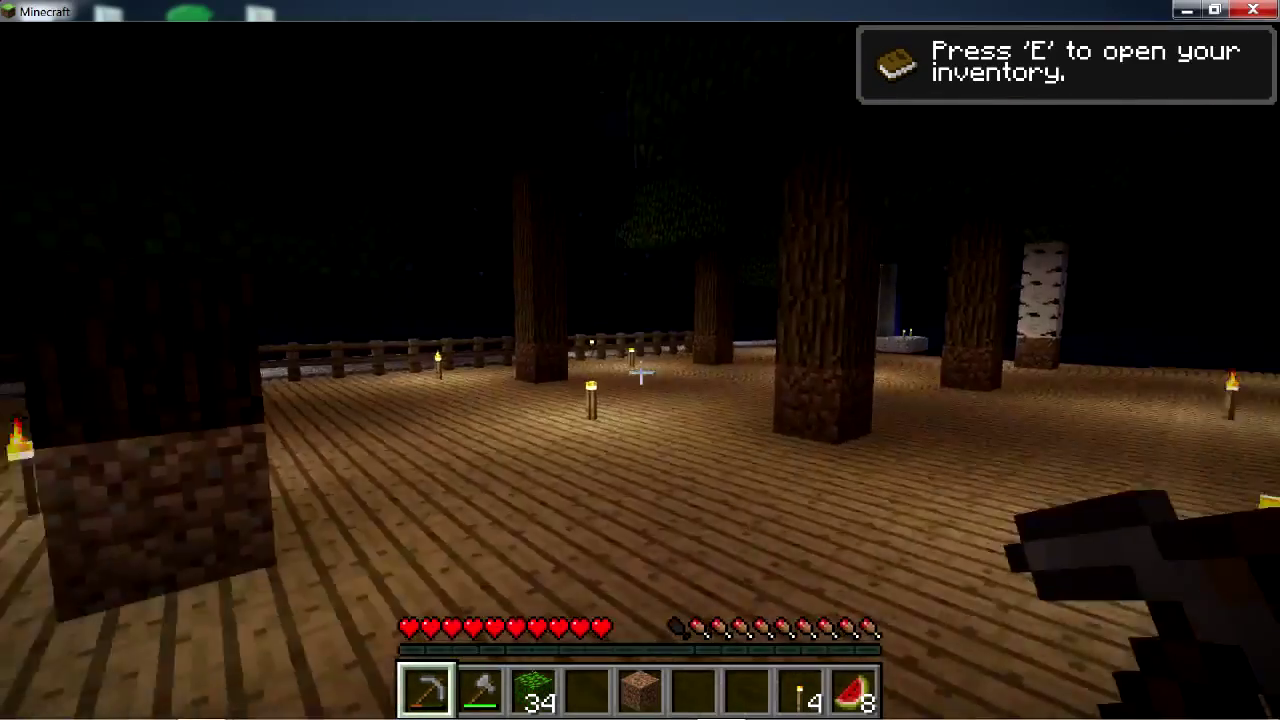
Walk around the torch-lit wooden deck and turn on the debug overlay with the frame rate.
key("w")
key("w")
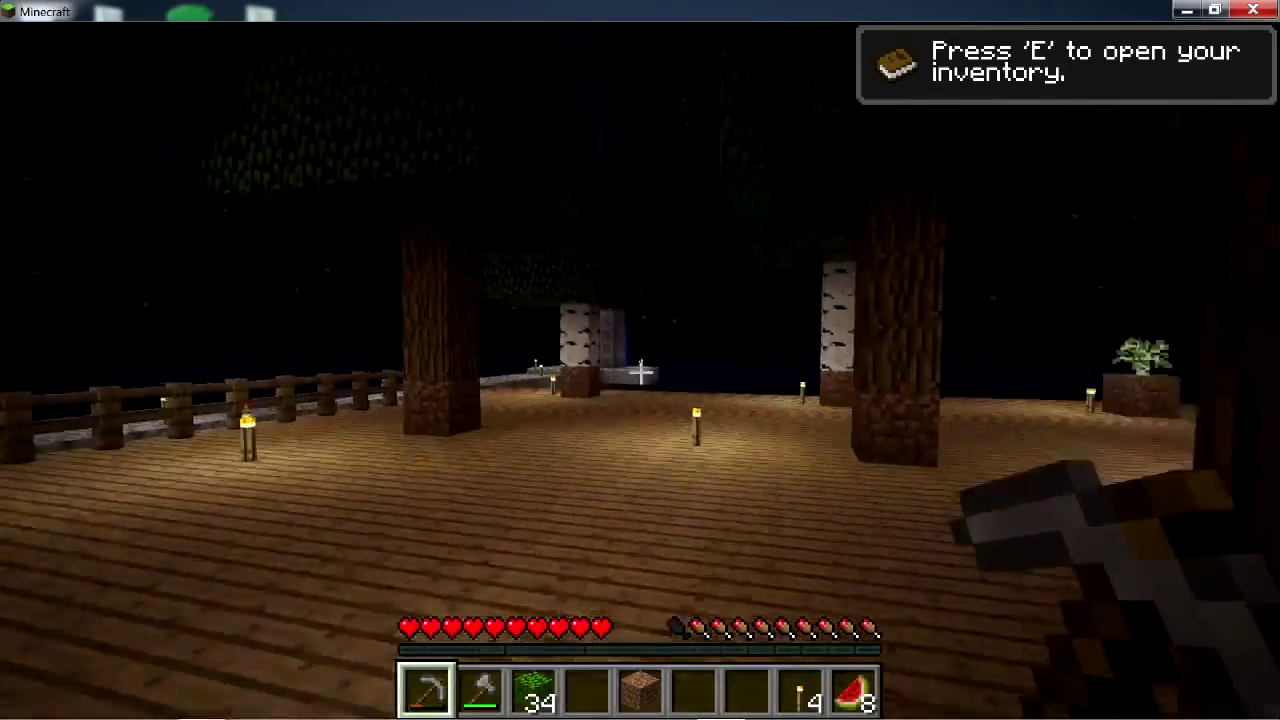
key("w")
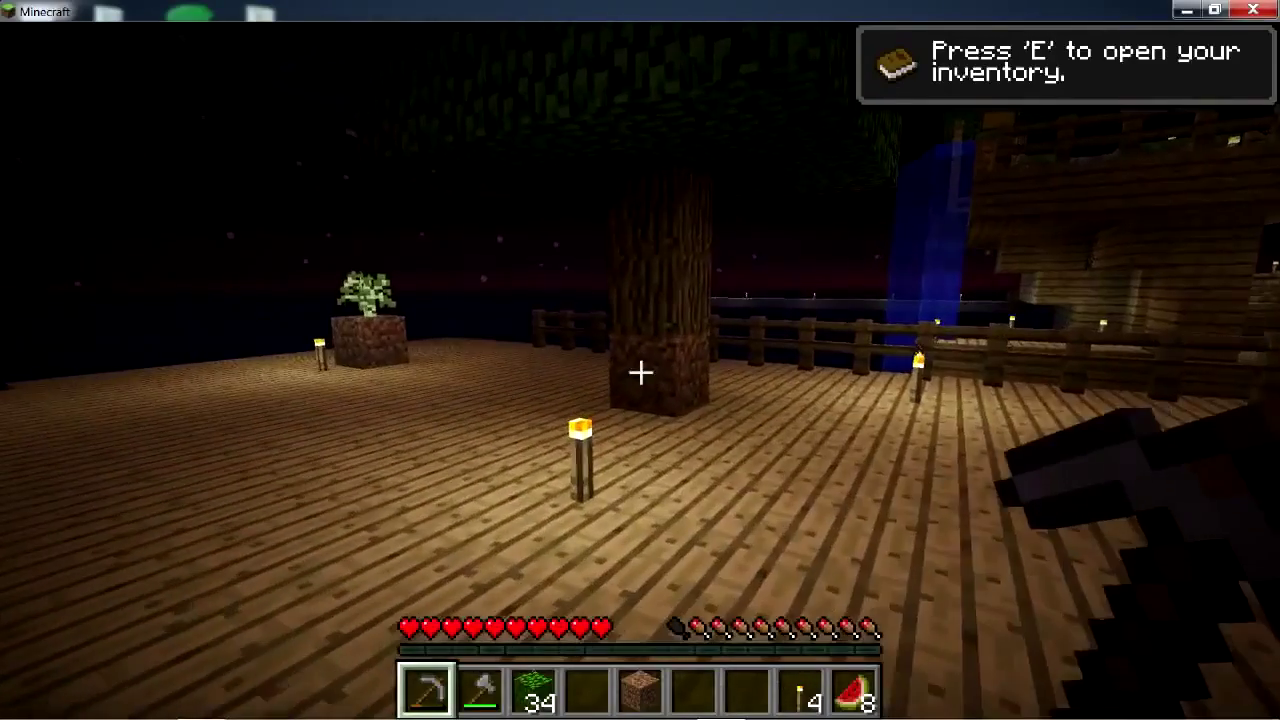
key("F3")
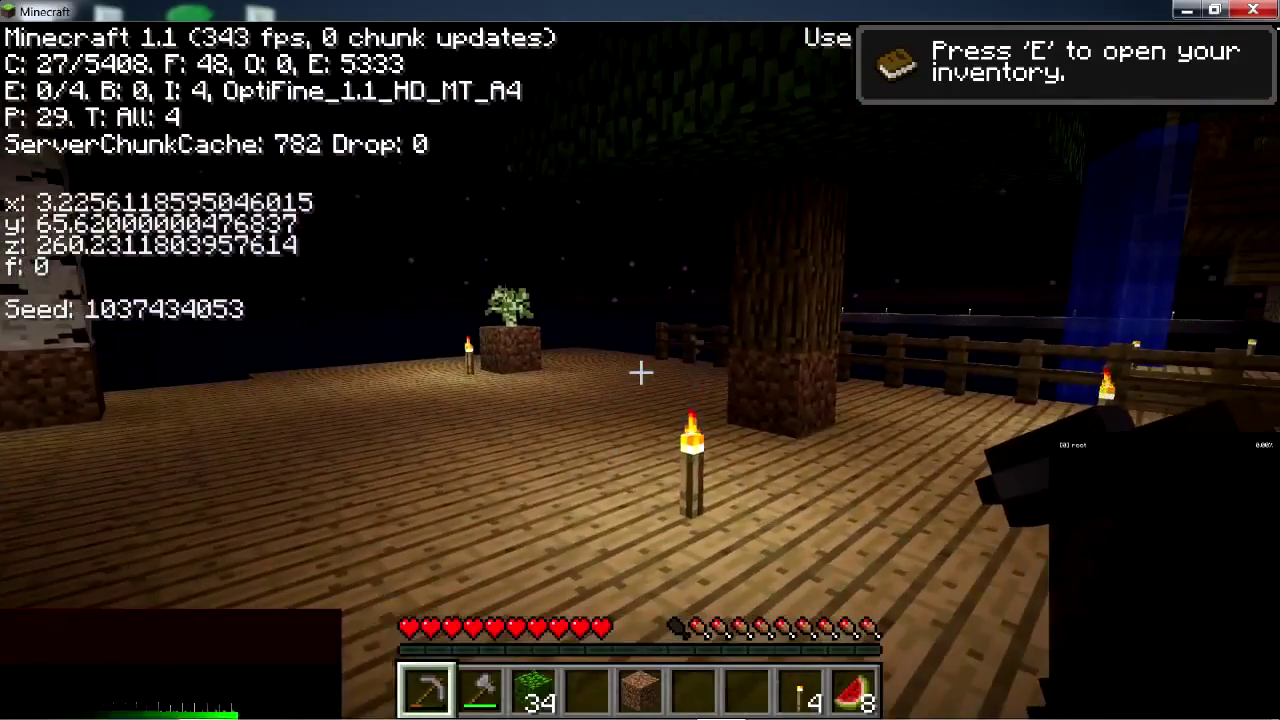
Walk to the sapling planter on the wooden deck, climb onto it and face back towards the trees.
key("w")
key("w")
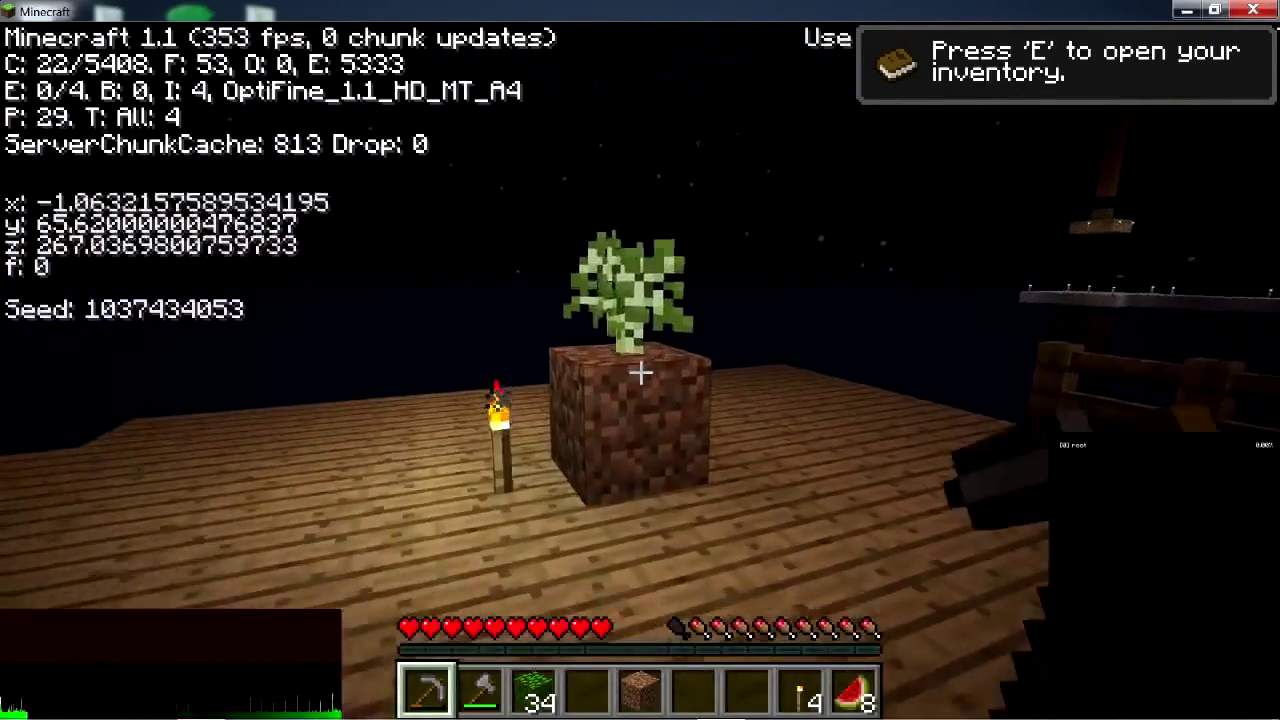
key("w")
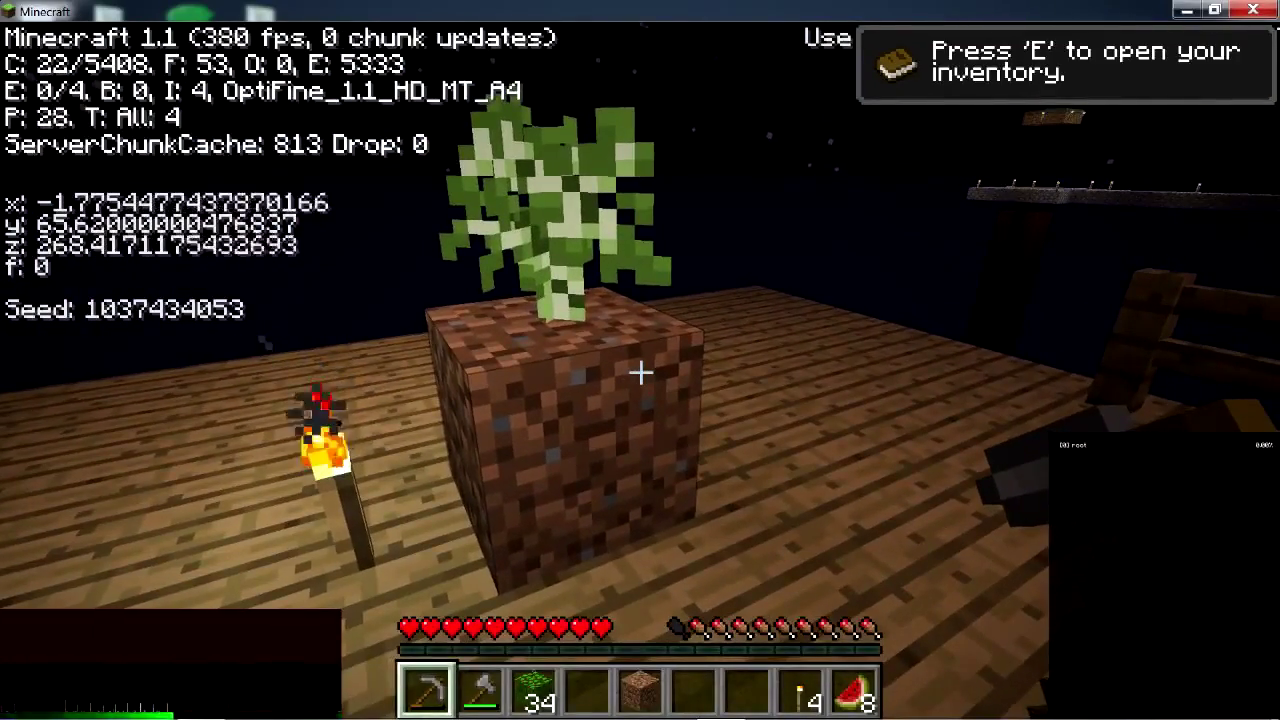
key("w")
key("w")
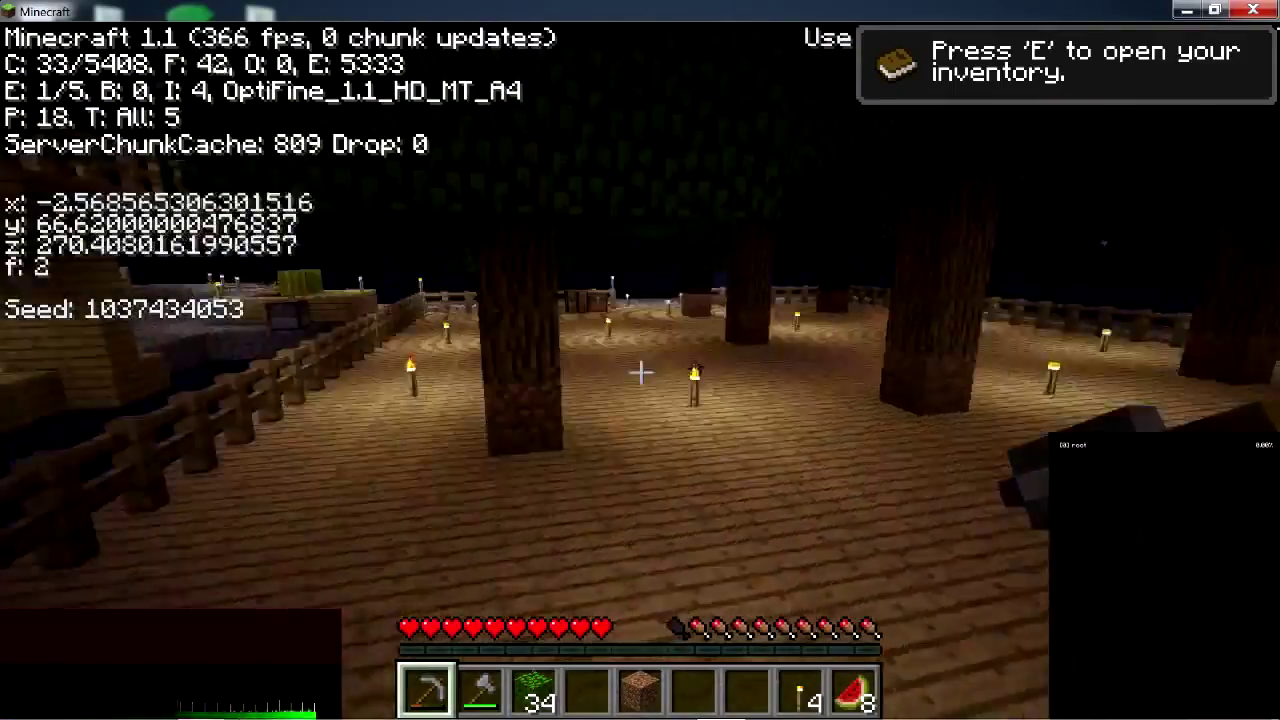
Cross the wooden deck past the crafting table and chest to the start of the cobblestone path.
key("w")
key("w")
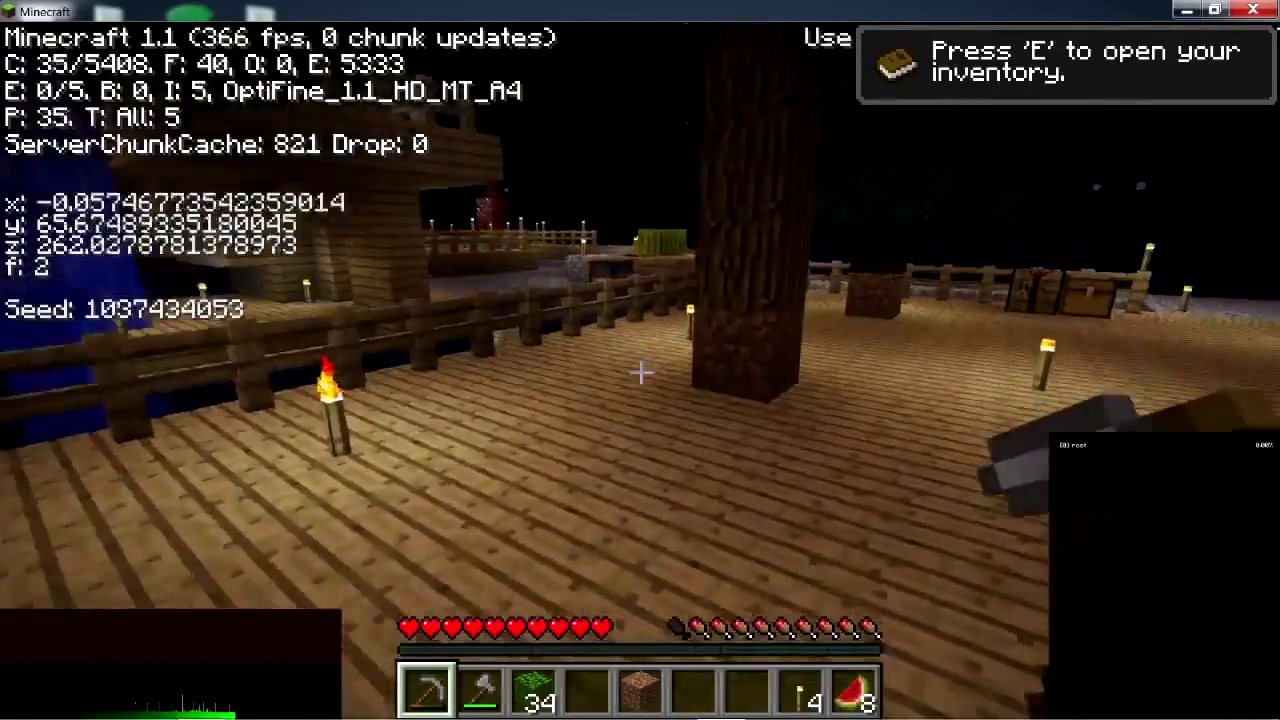
key("w")
key("space")
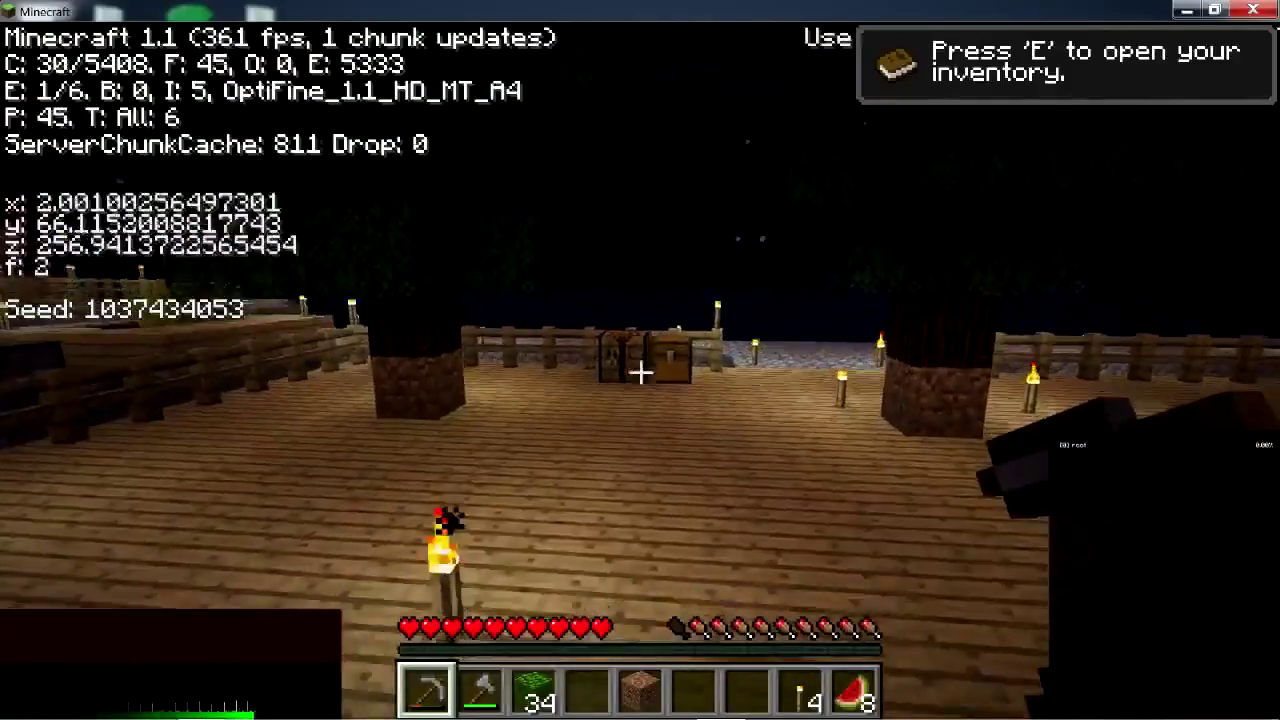
key("w")
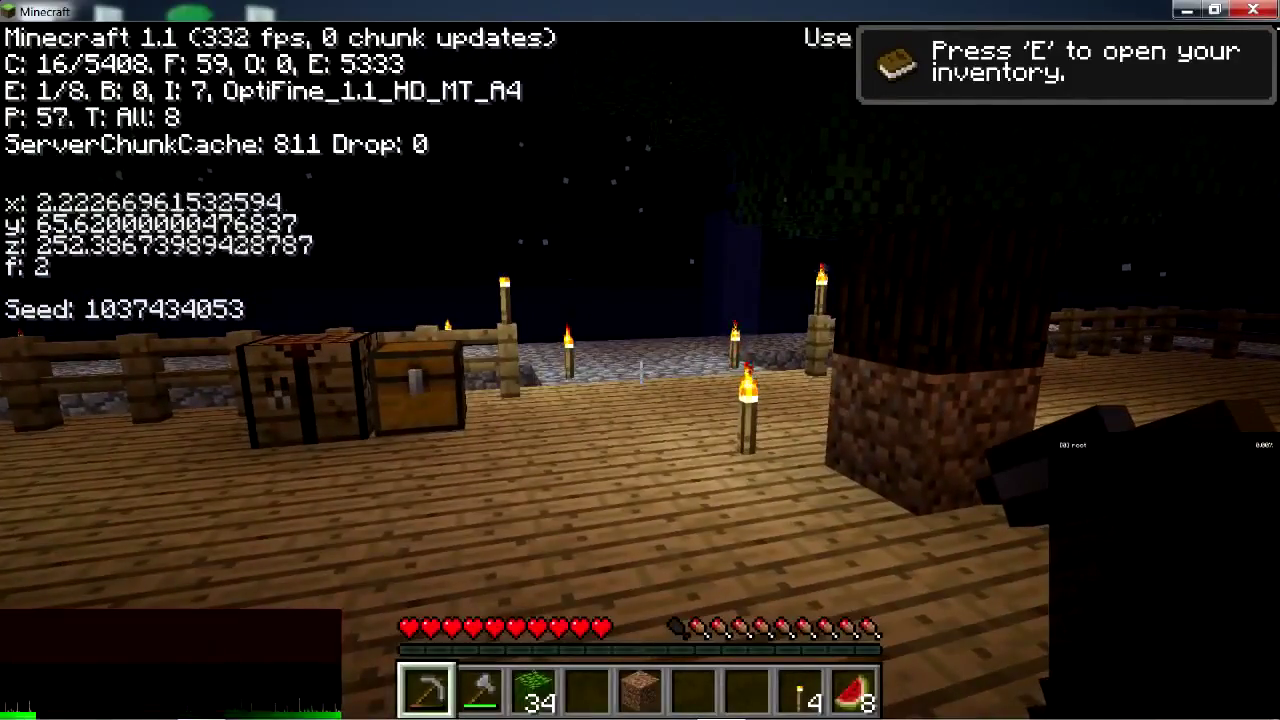
key("w")
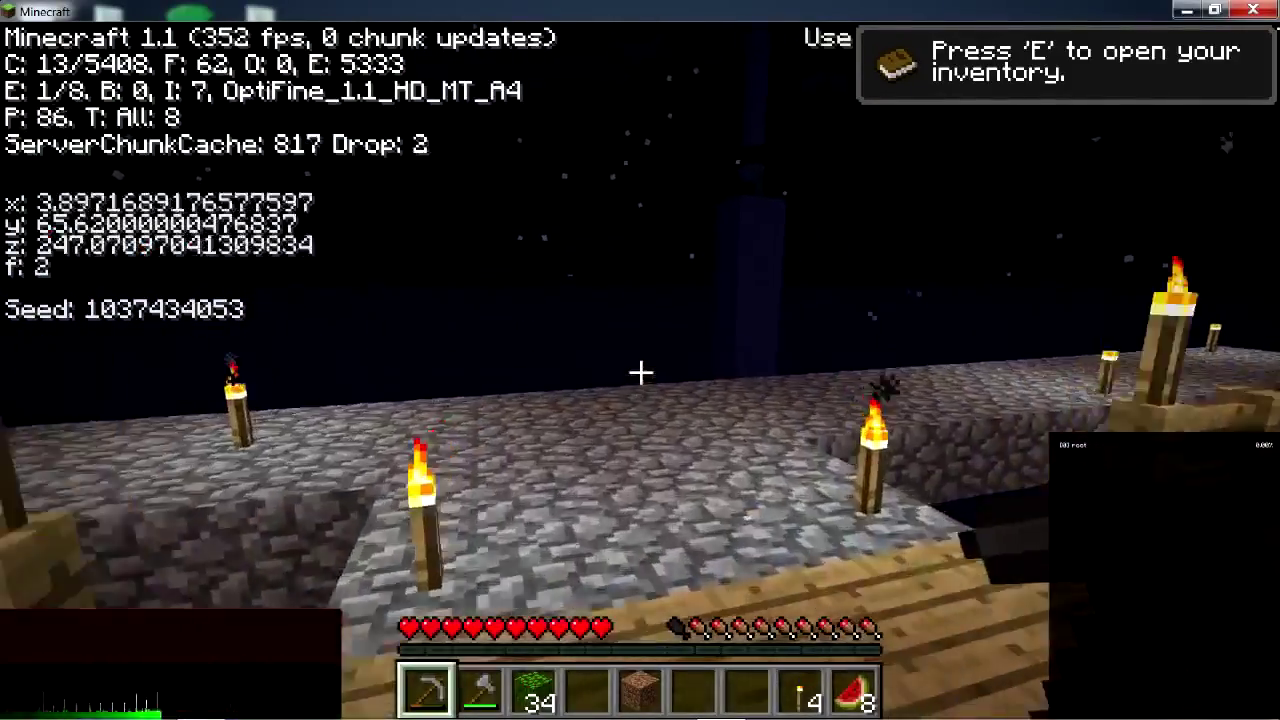
Follow the cobblestone path past the melon plot and over the small pool towards the fenced walkway.
key("space")
key("w")
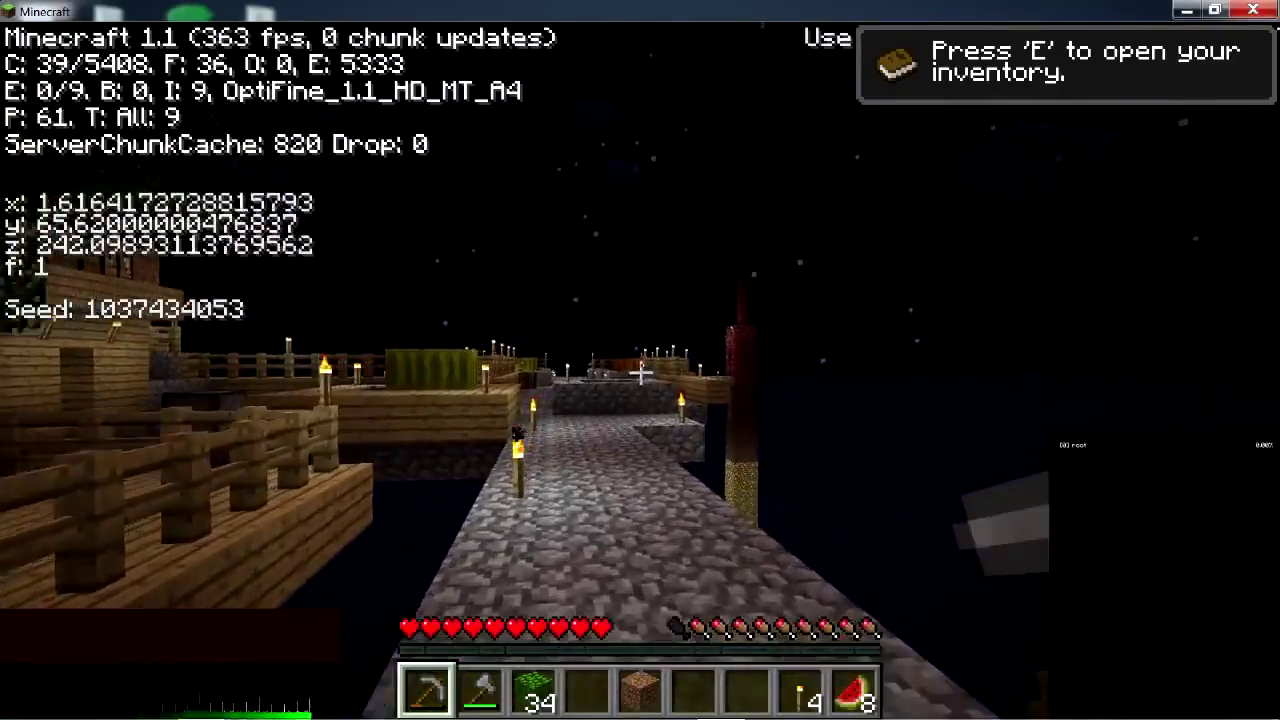
key("w")
key("space")
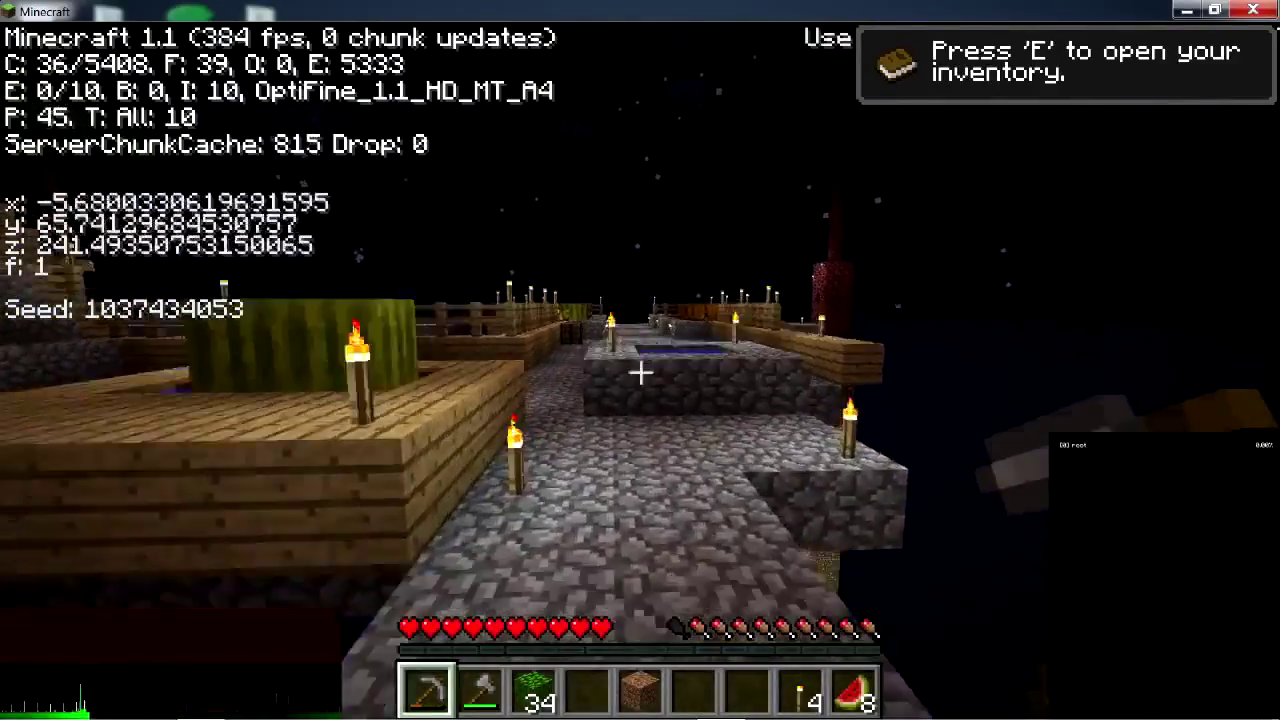
key("w")
key("space")
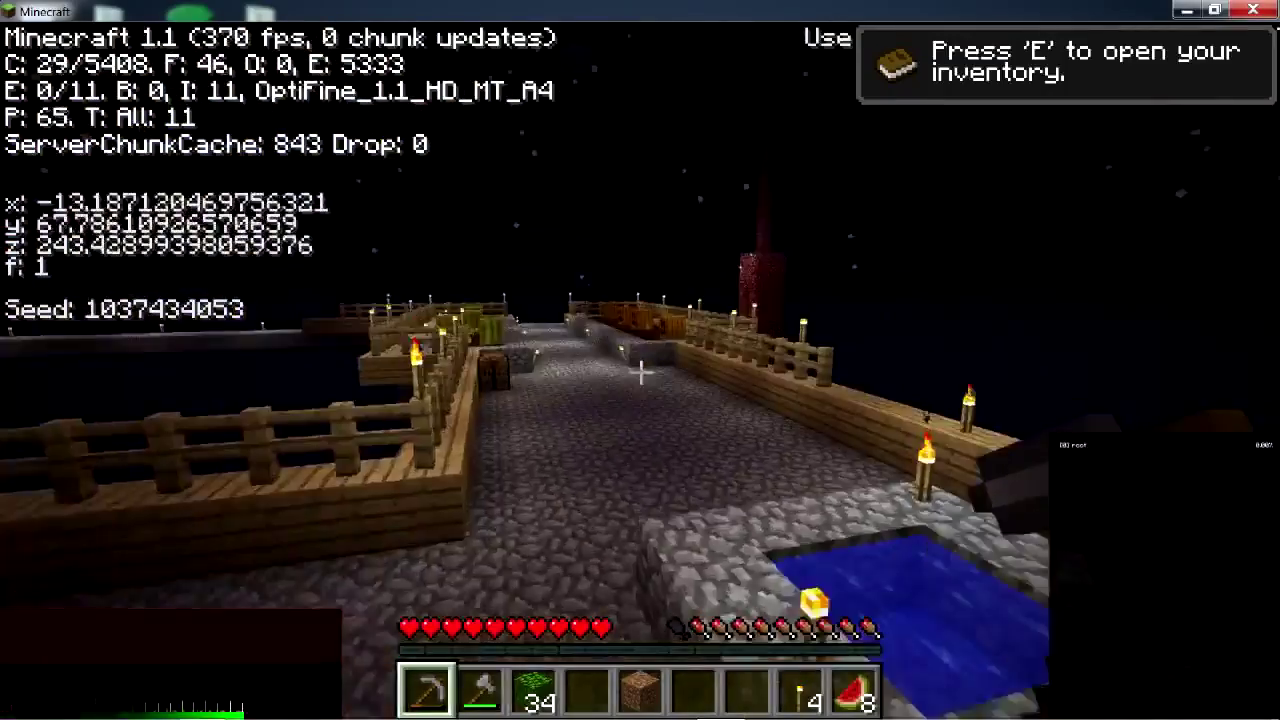
key("w")
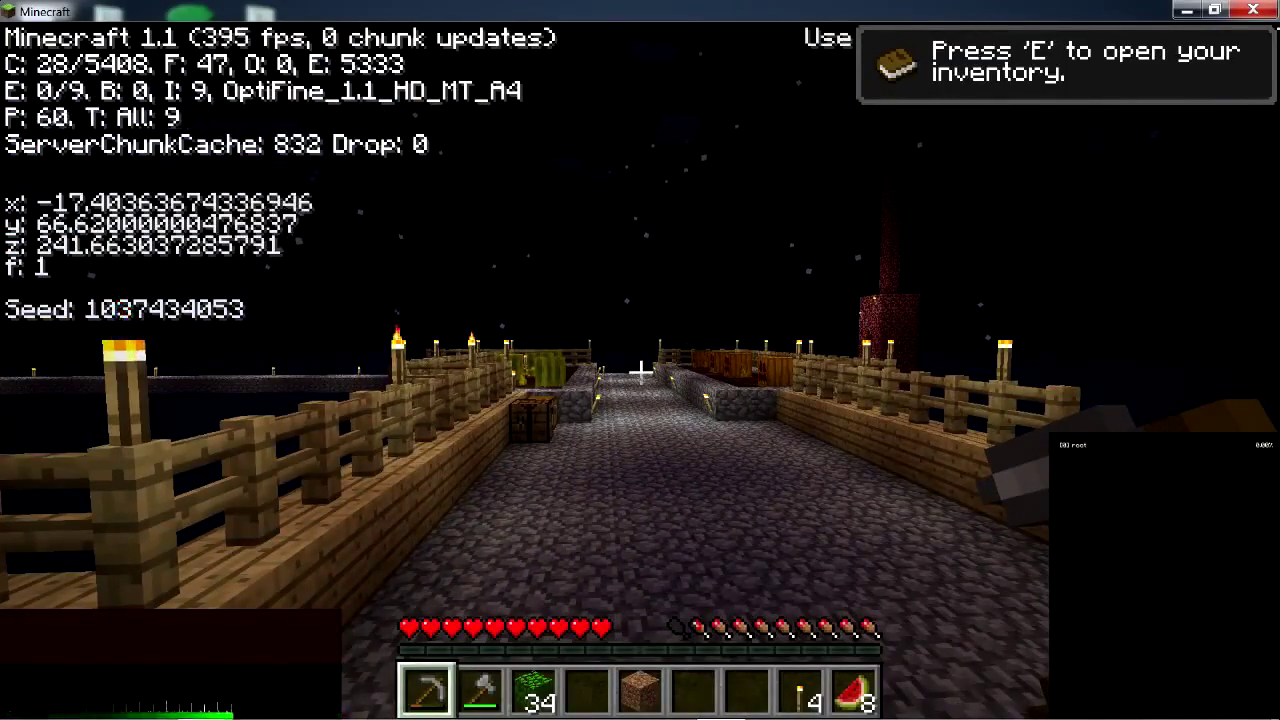
Pause the game, open the video settings and read the description of the Graphics option.
key("super")
left_click(645, 433)
left_click(645, 435)
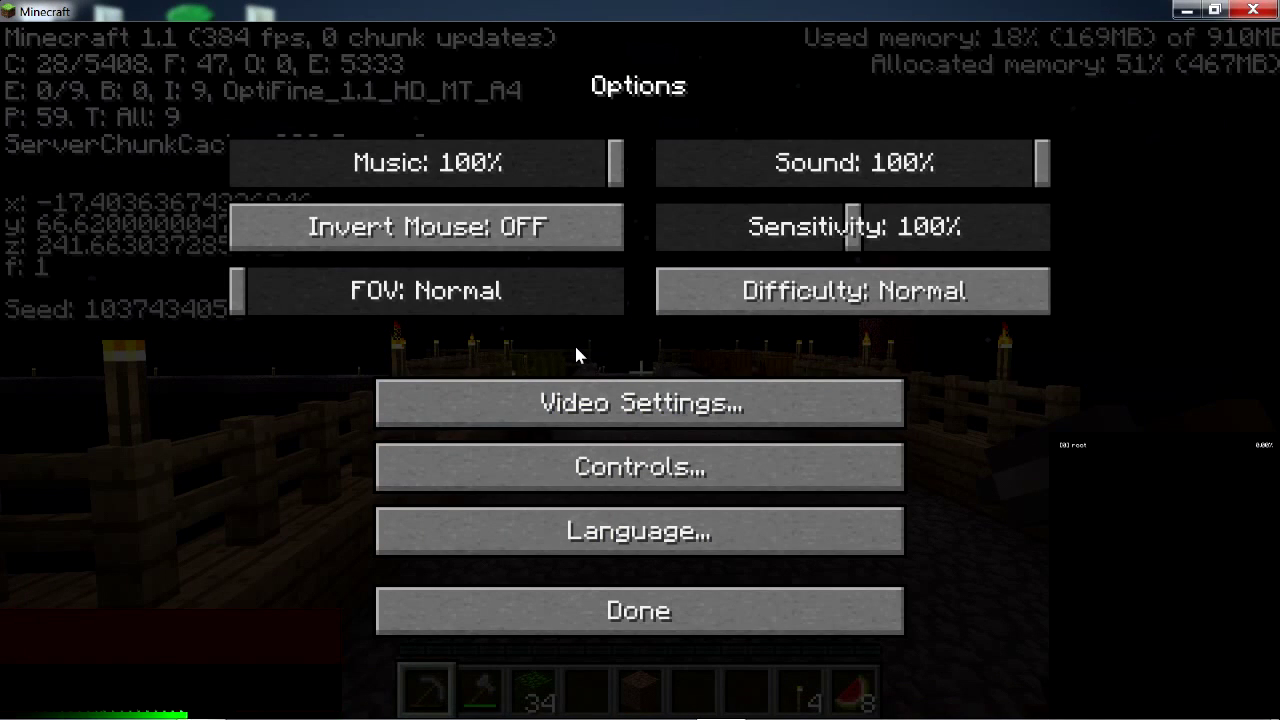
left_click(597, 408)
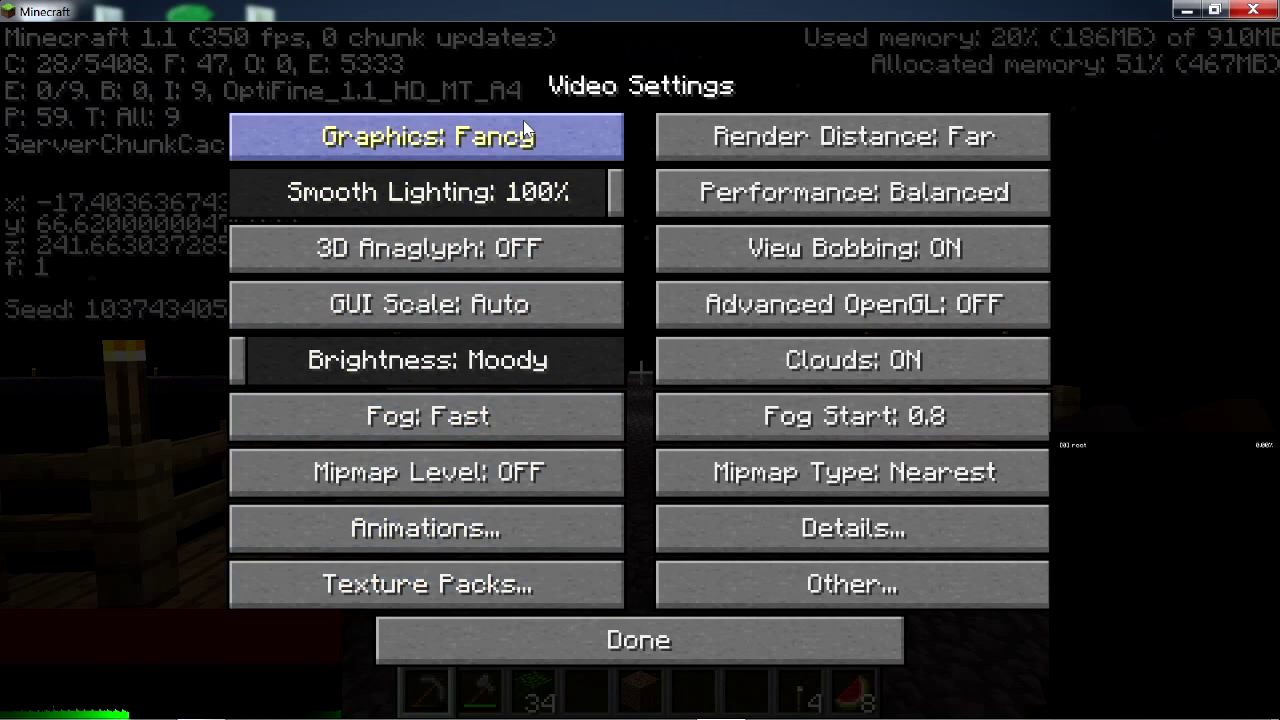
mouse_move(524, 135)
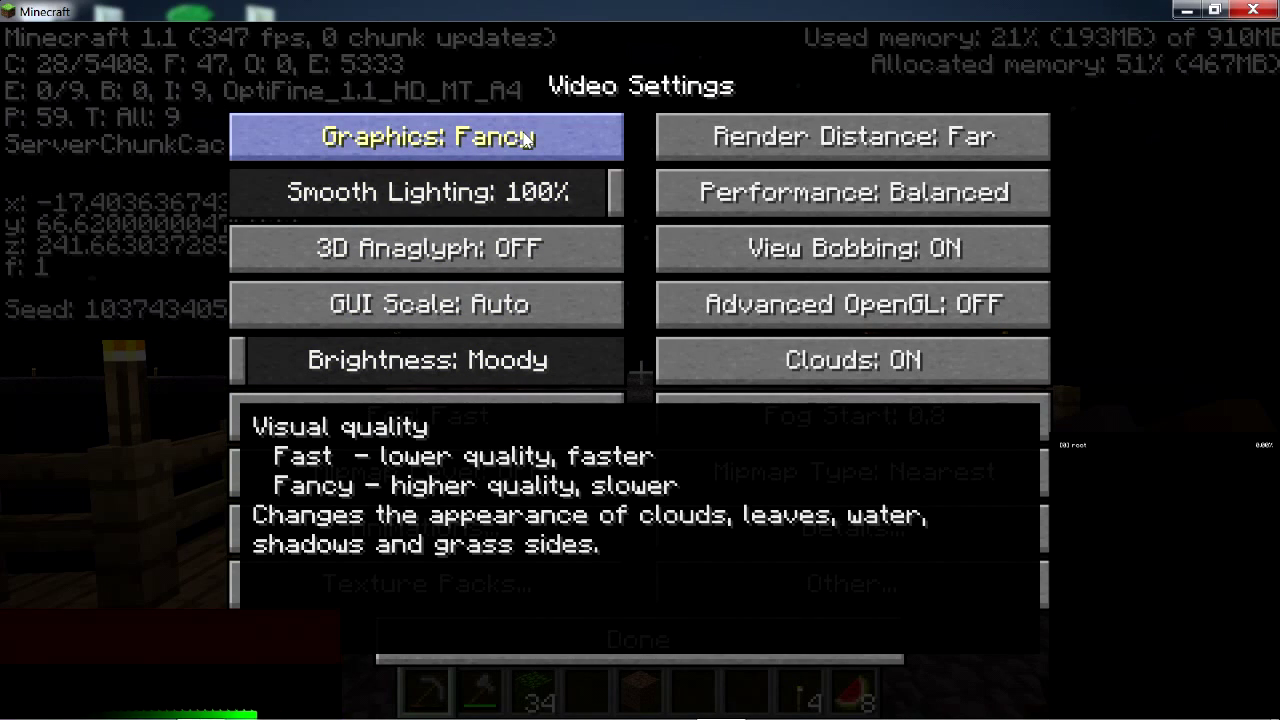